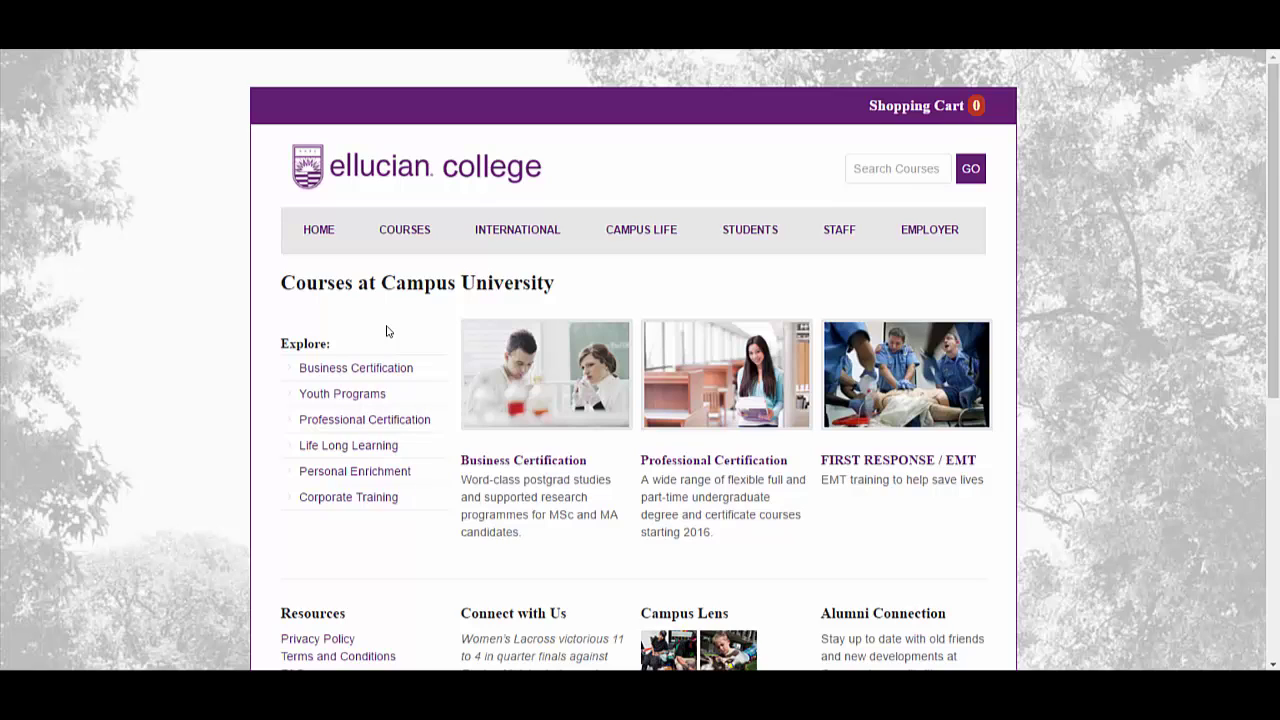
- Open Using the iPad from Life Long Learning and scroll to its Main, East and West Campus sessions
click(348, 445)
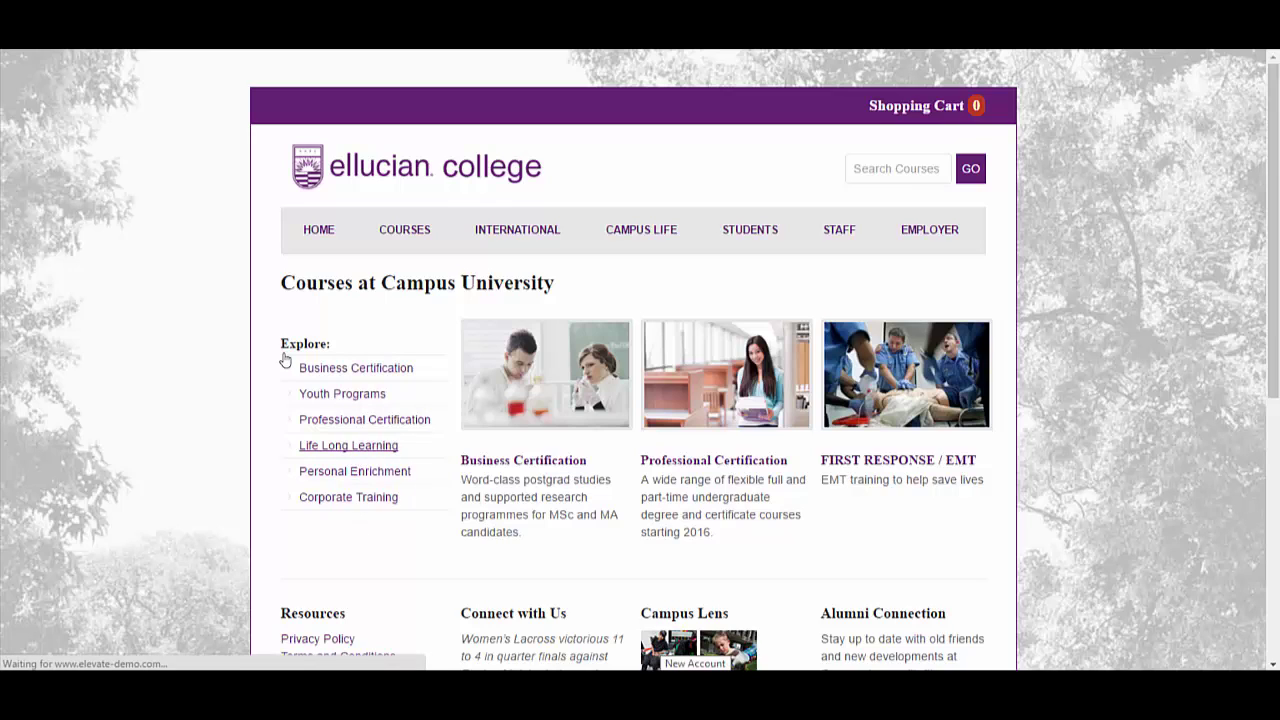
scroll(430, 487, down, 3)
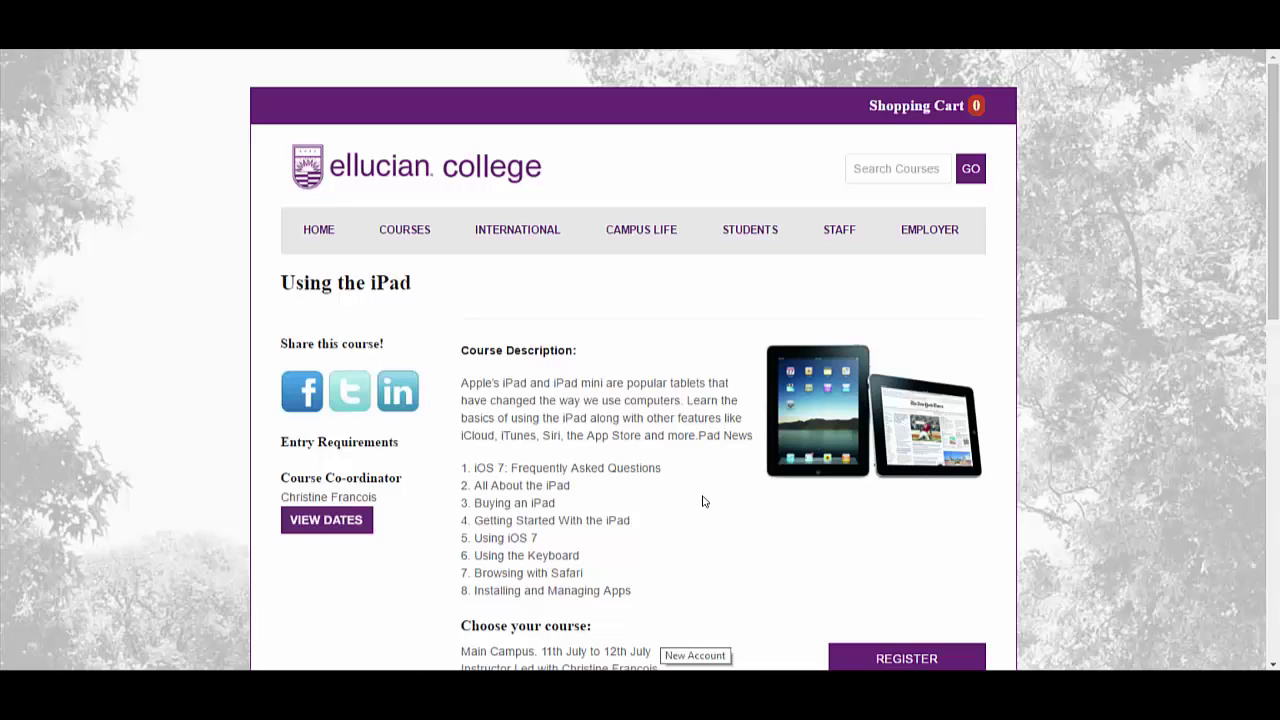
scroll(698, 500, down, 1)
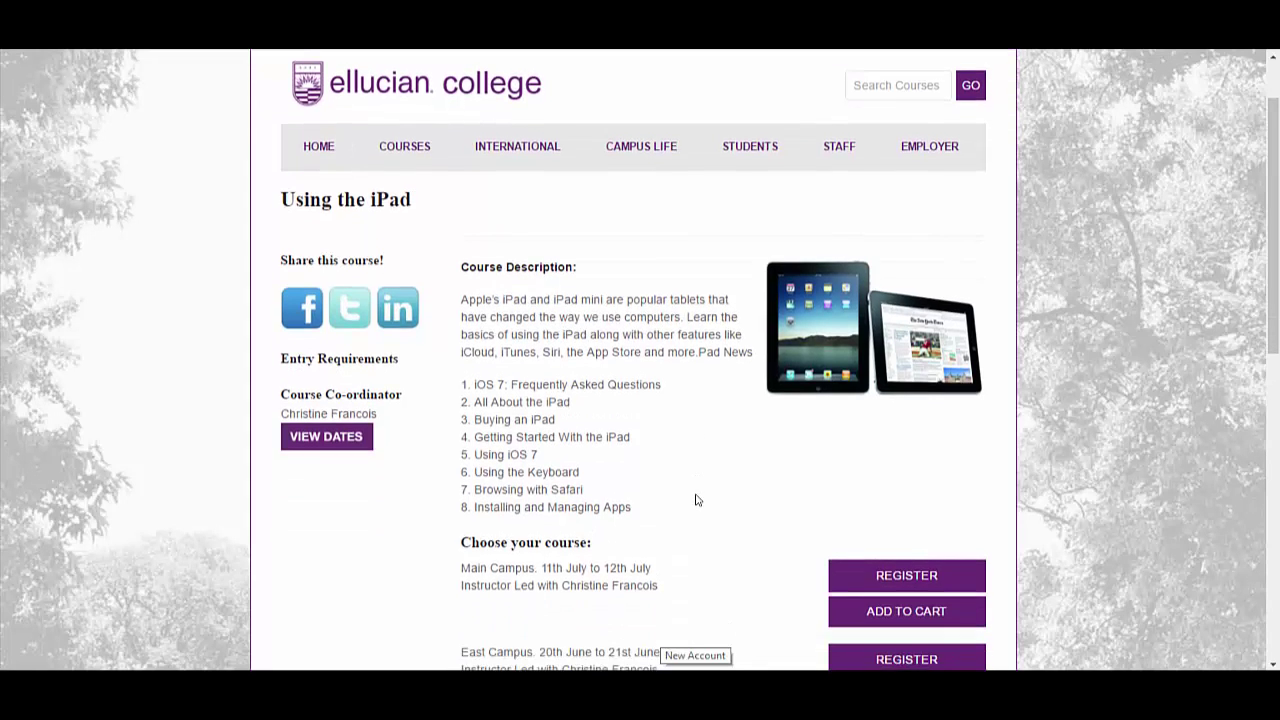
scroll(698, 500, down, 1)
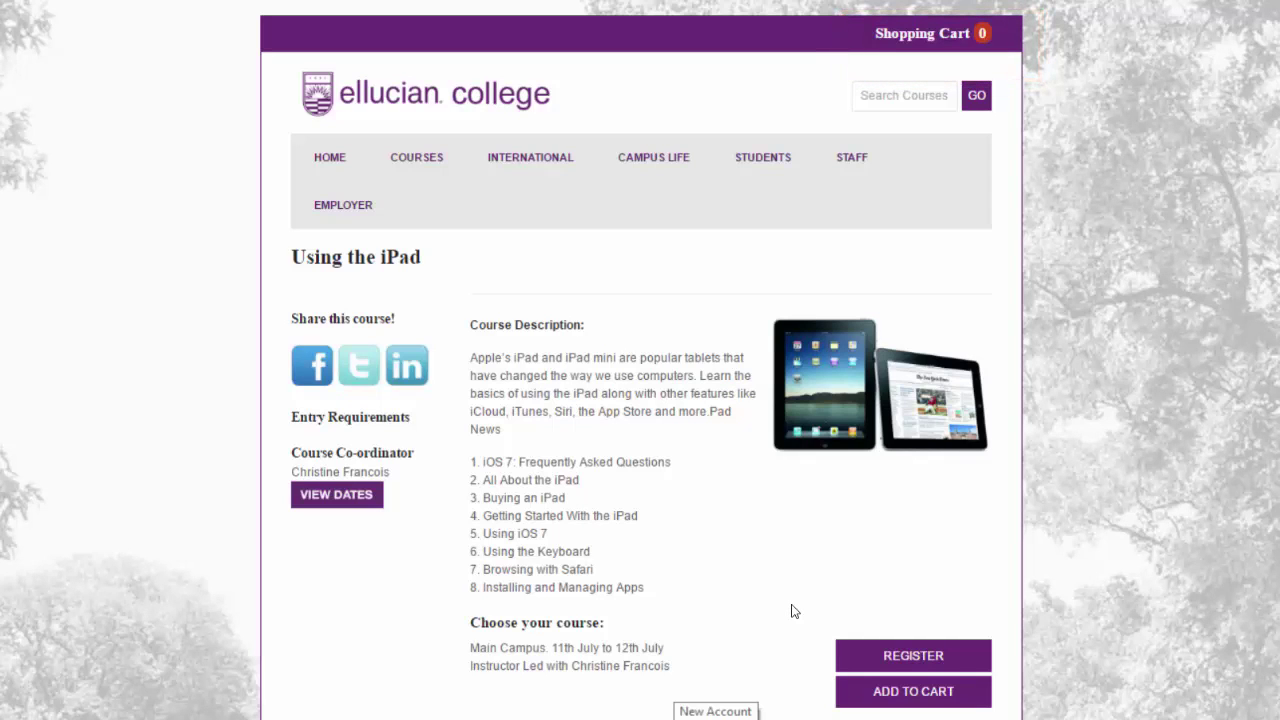
- Add Using the iPad and the 3 November Project Management session to the cart, then check out
click(900, 698)
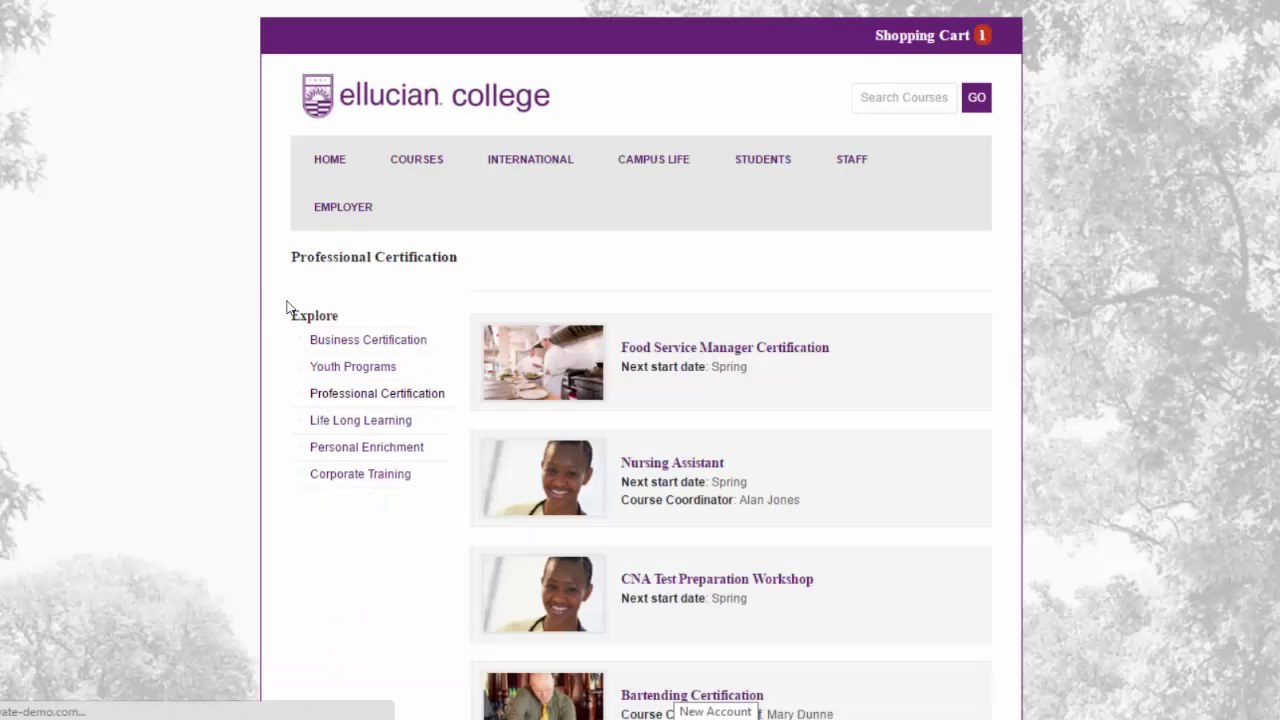
click(368, 340)
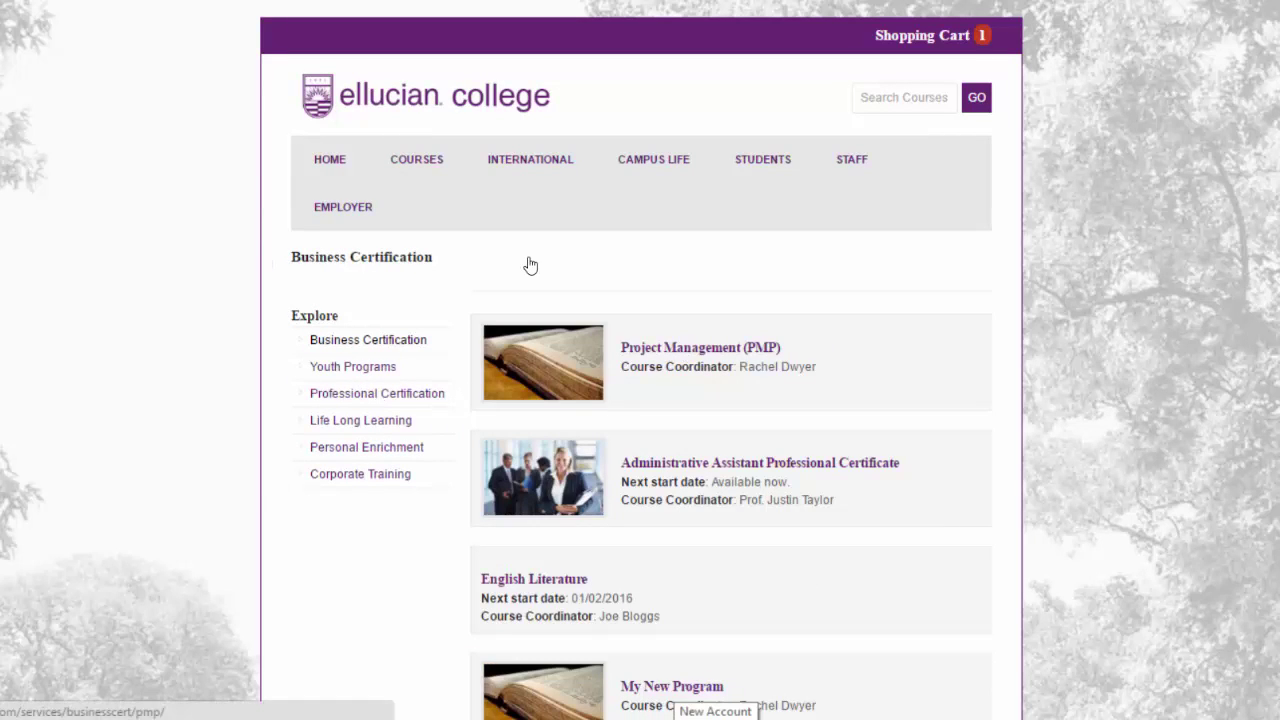
scroll(857, 449, down, 5)
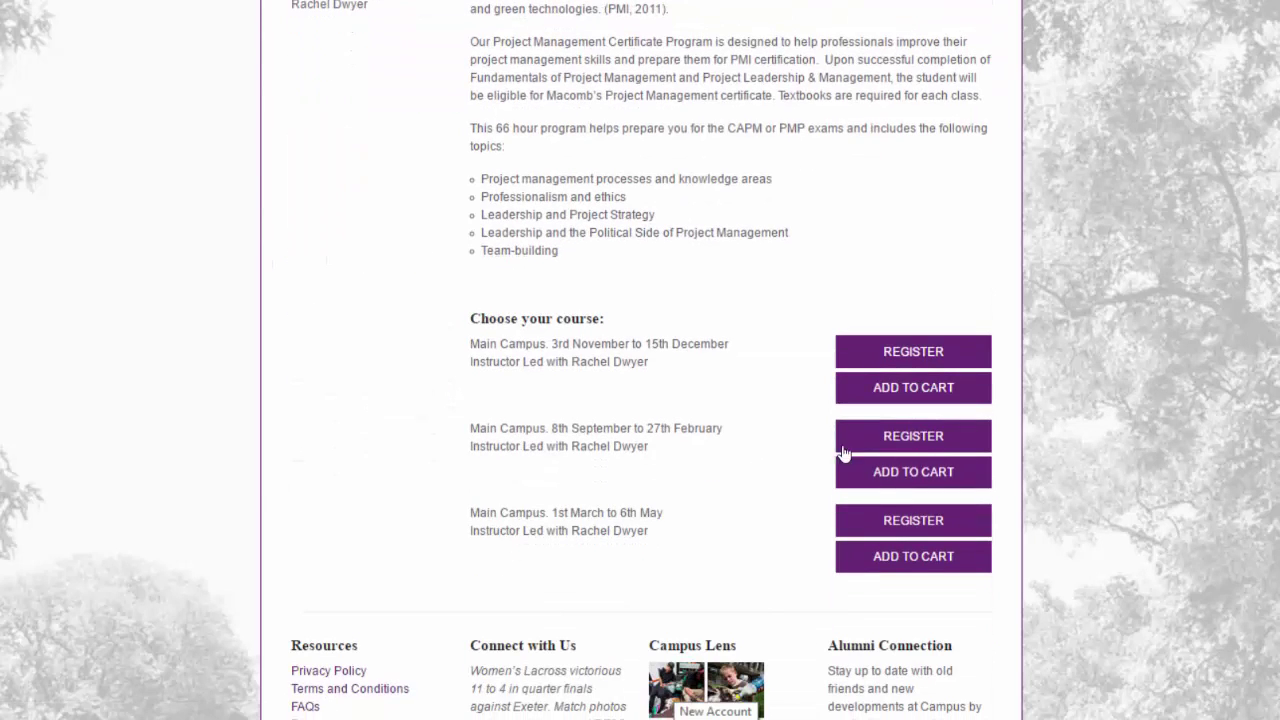
click(888, 390)
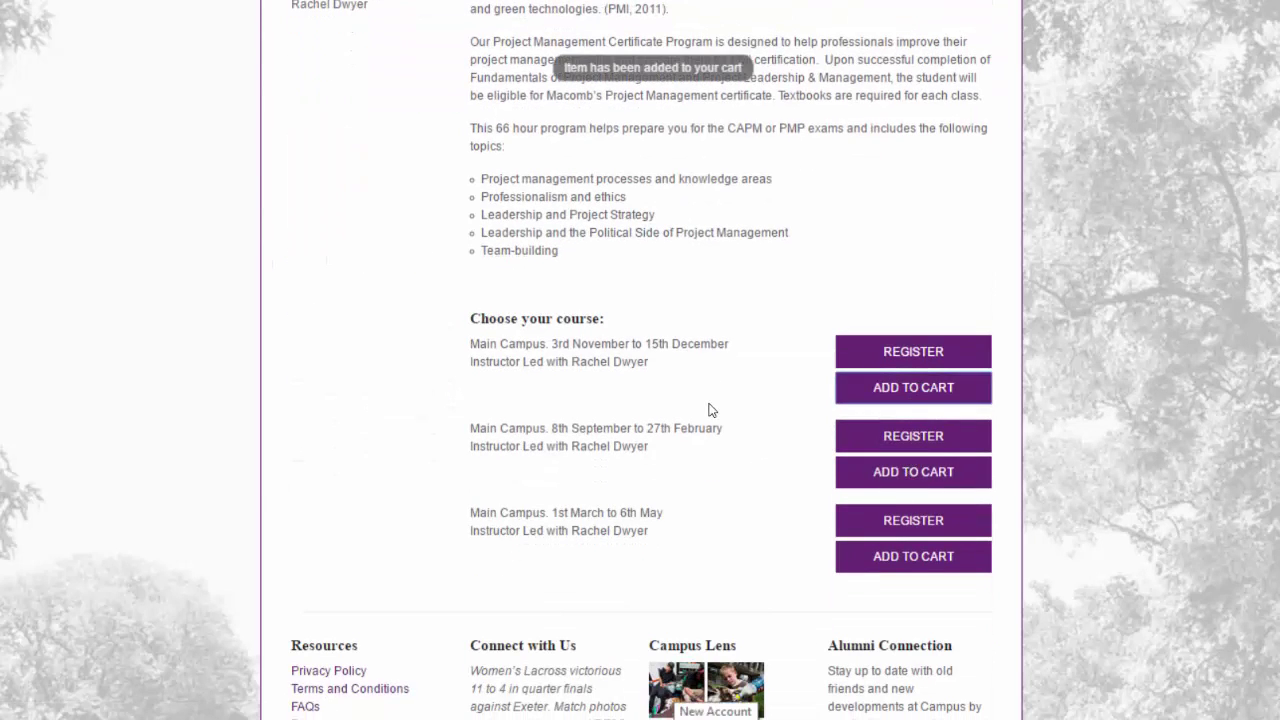
click(980, 35)
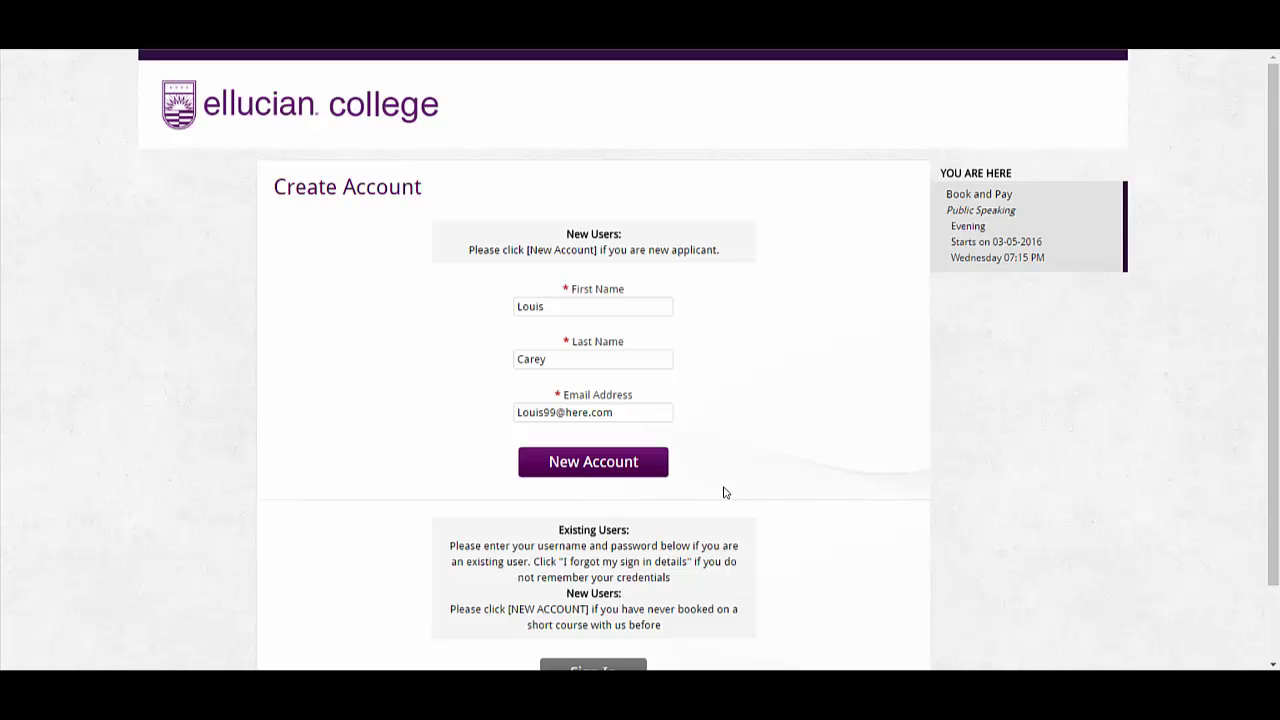
- Create the new applicant account and accept a waitlist place on the full Public Speaking course
click(593, 461)
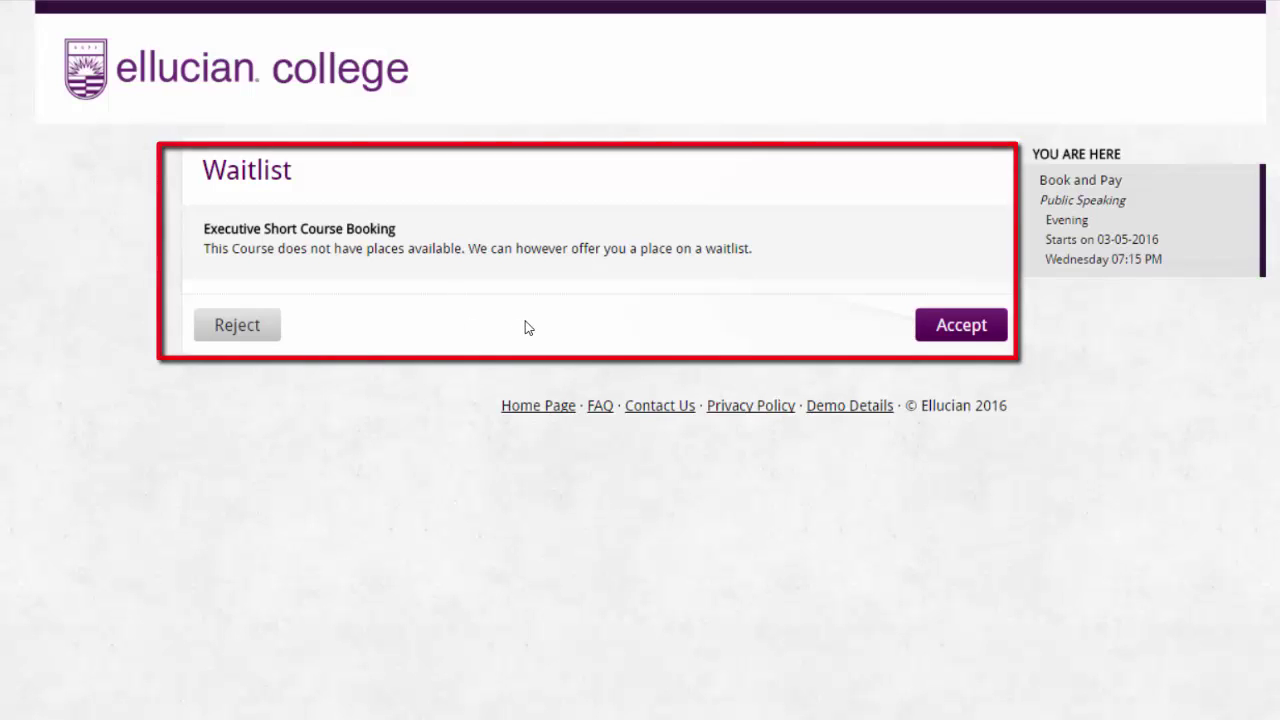
click(951, 330)
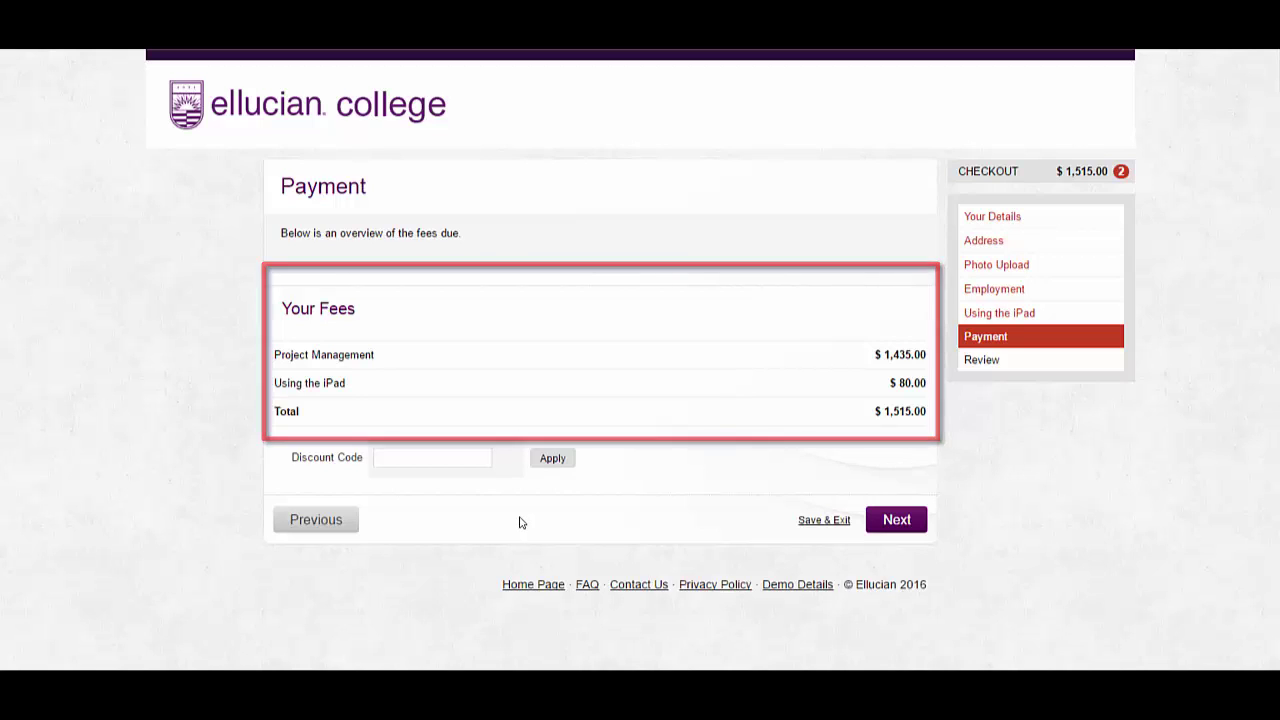
- Apply discount code 5IN15 to the course fees
key(Tab)
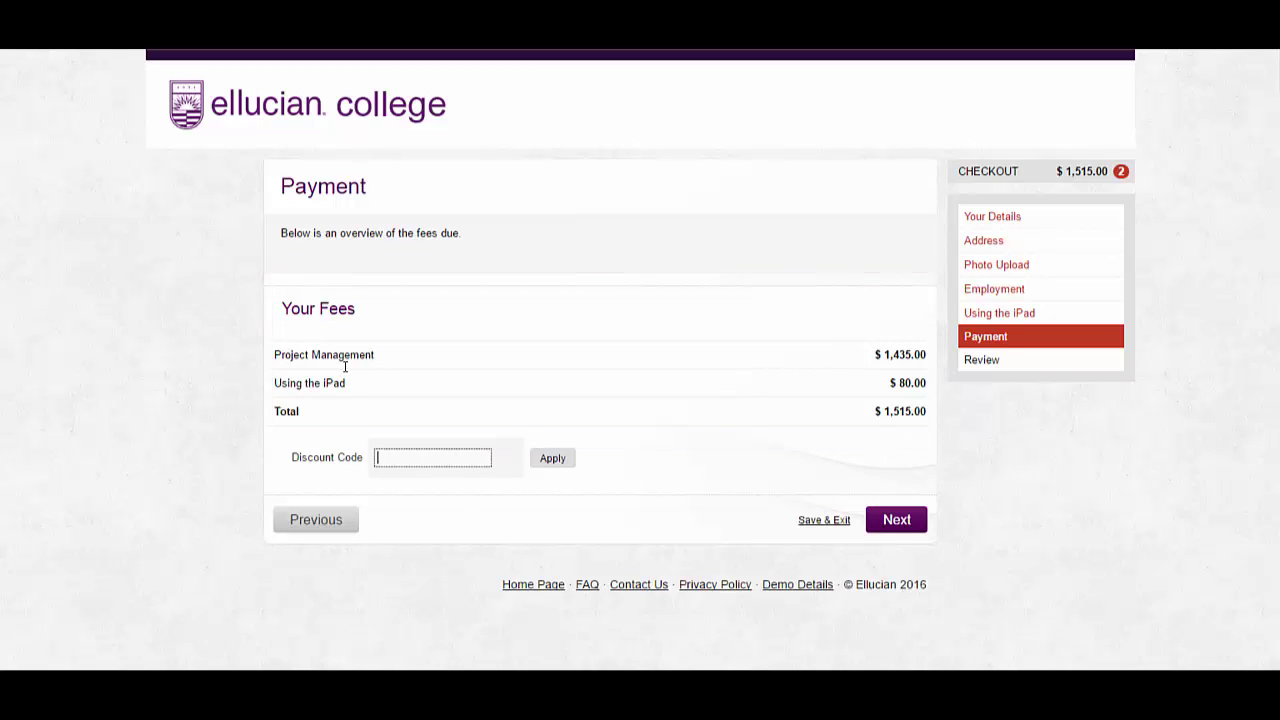
text(5IN)
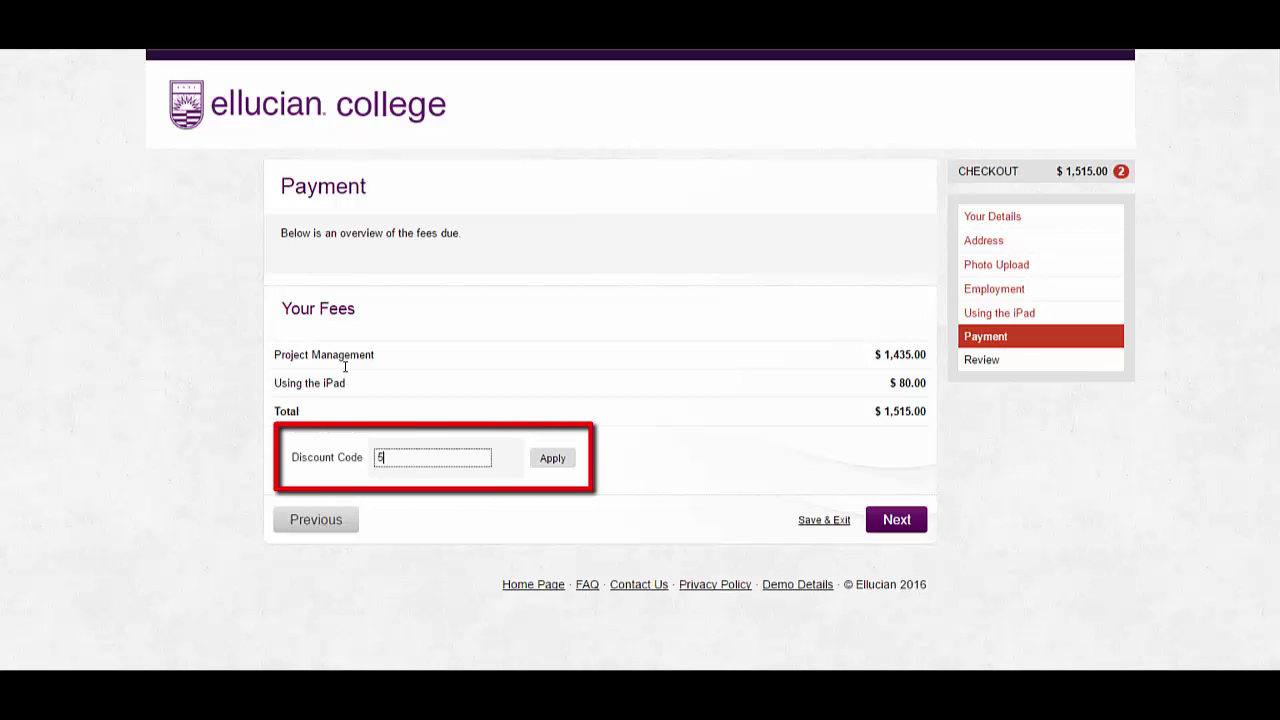
text(15)
click(552, 458)
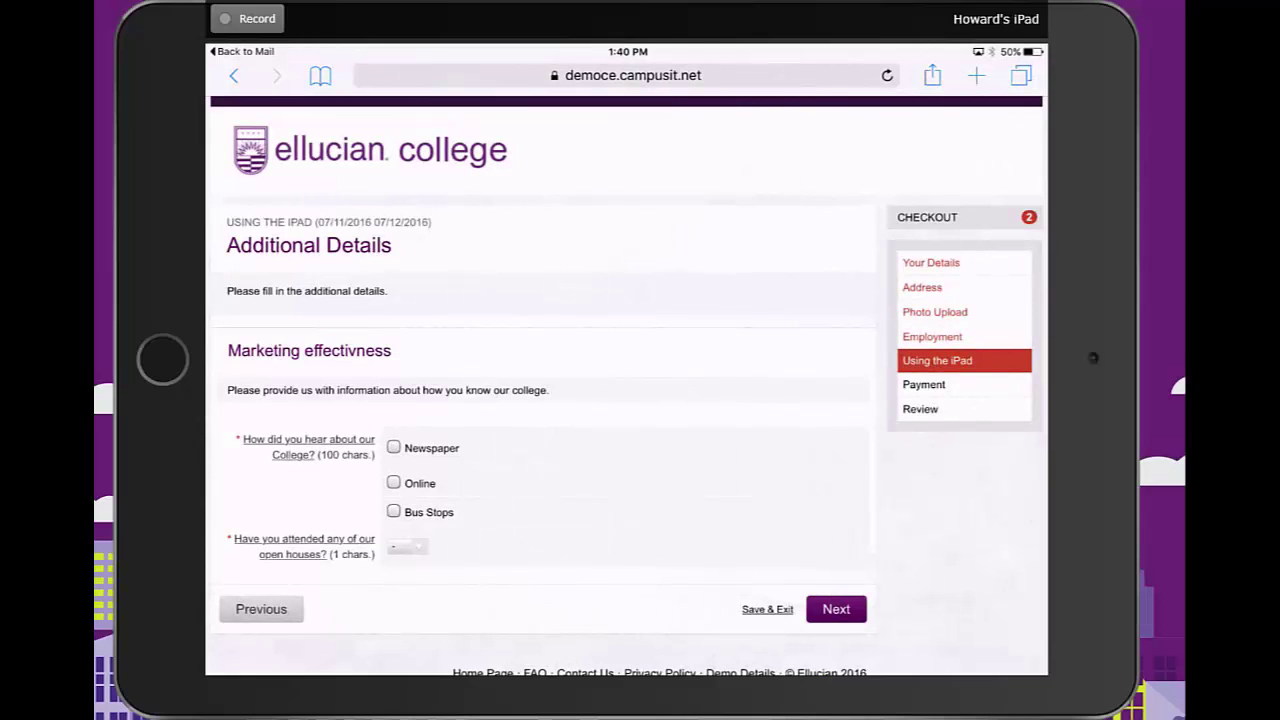
- Answer Newspaper for how they heard and Yes to attending open houses, then continue
click(393, 447)
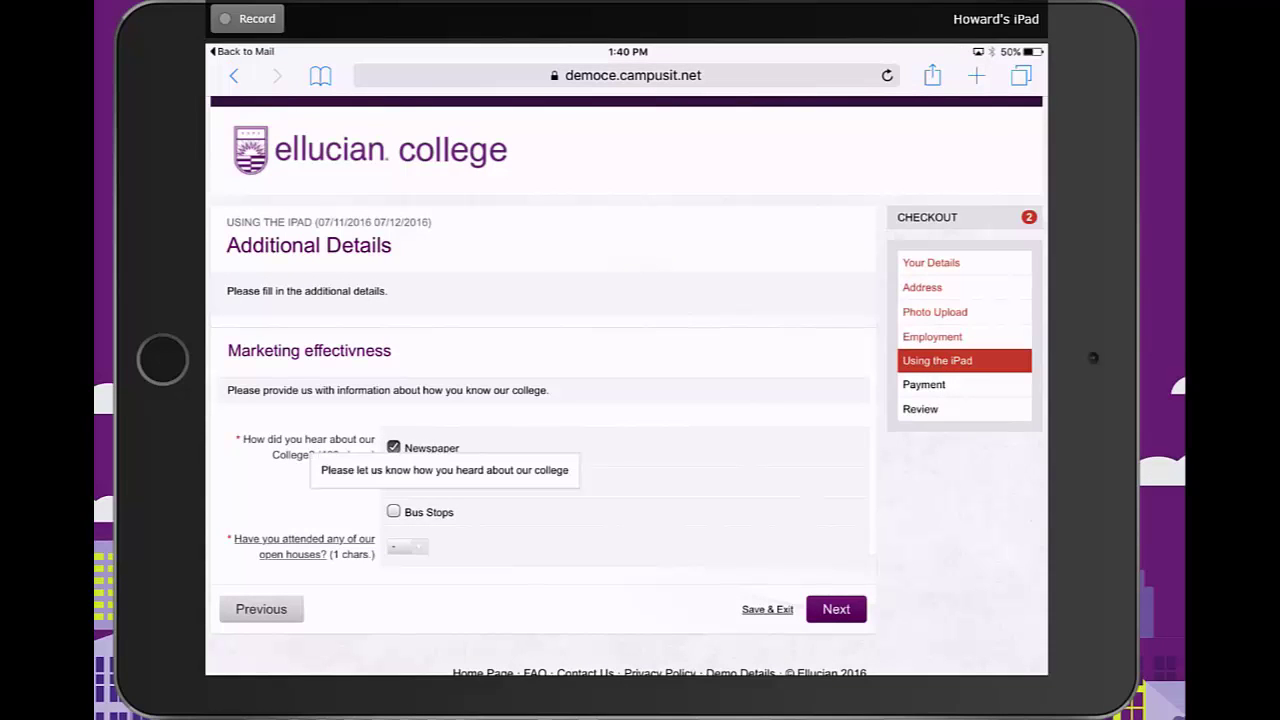
click(407, 546)
click(300, 472)
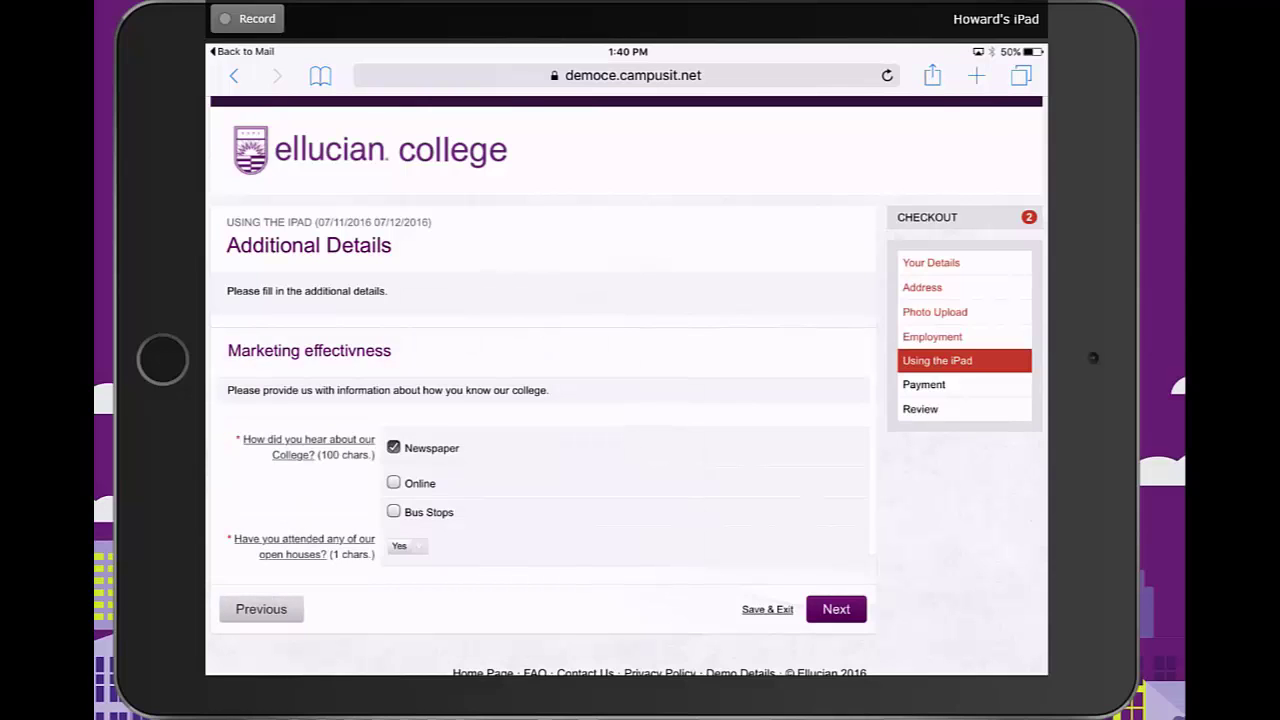
click(836, 609)
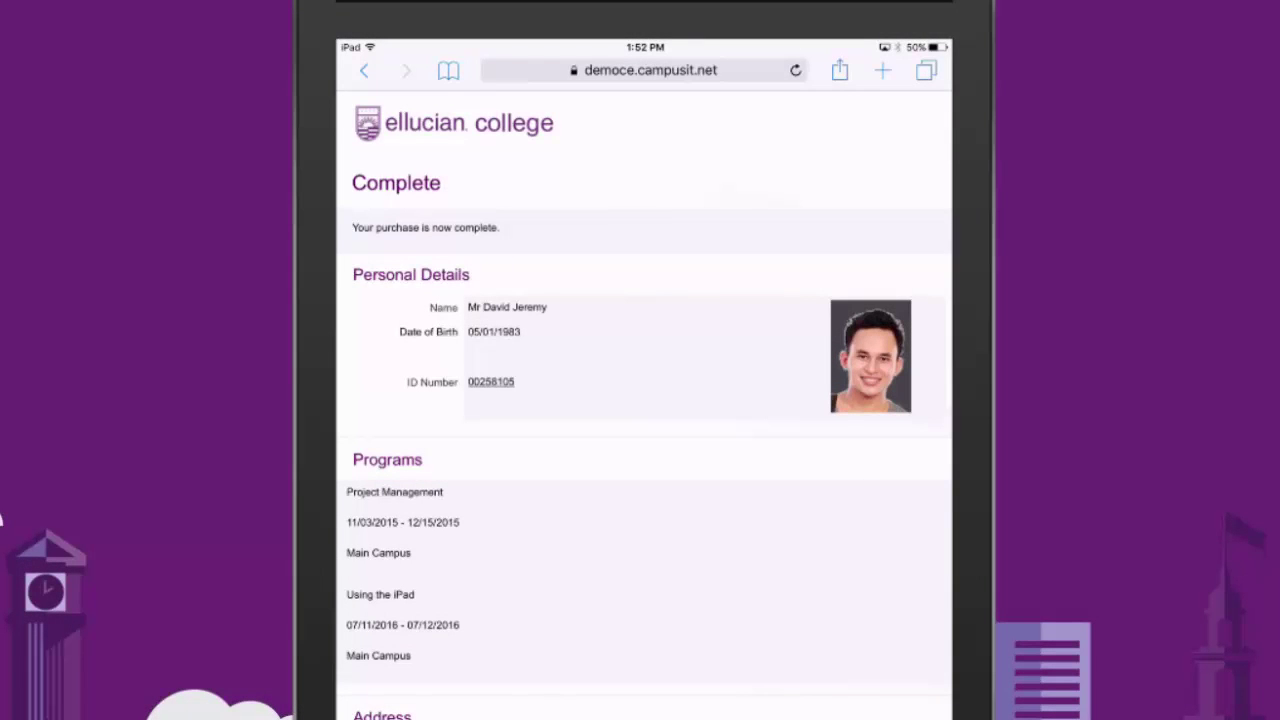
- Review the completed purchase summary and print it
scroll(644, 388, down, 1)
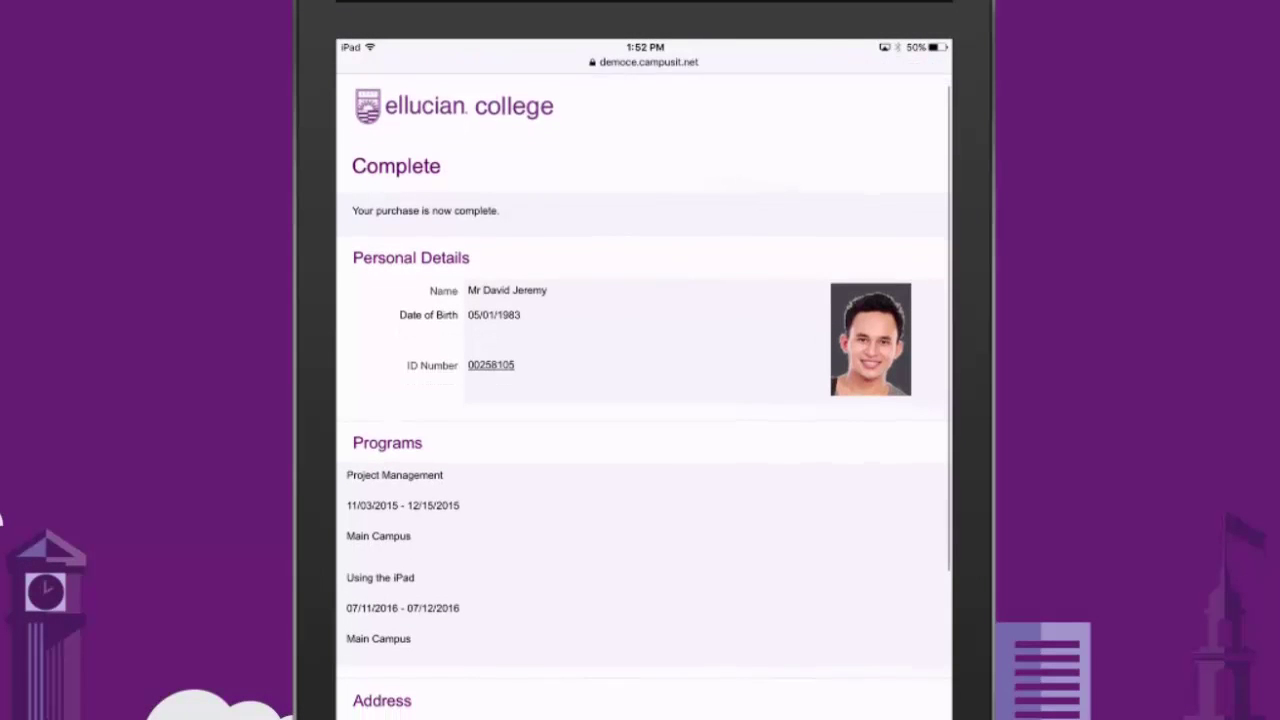
scroll(644, 388, down, 2)
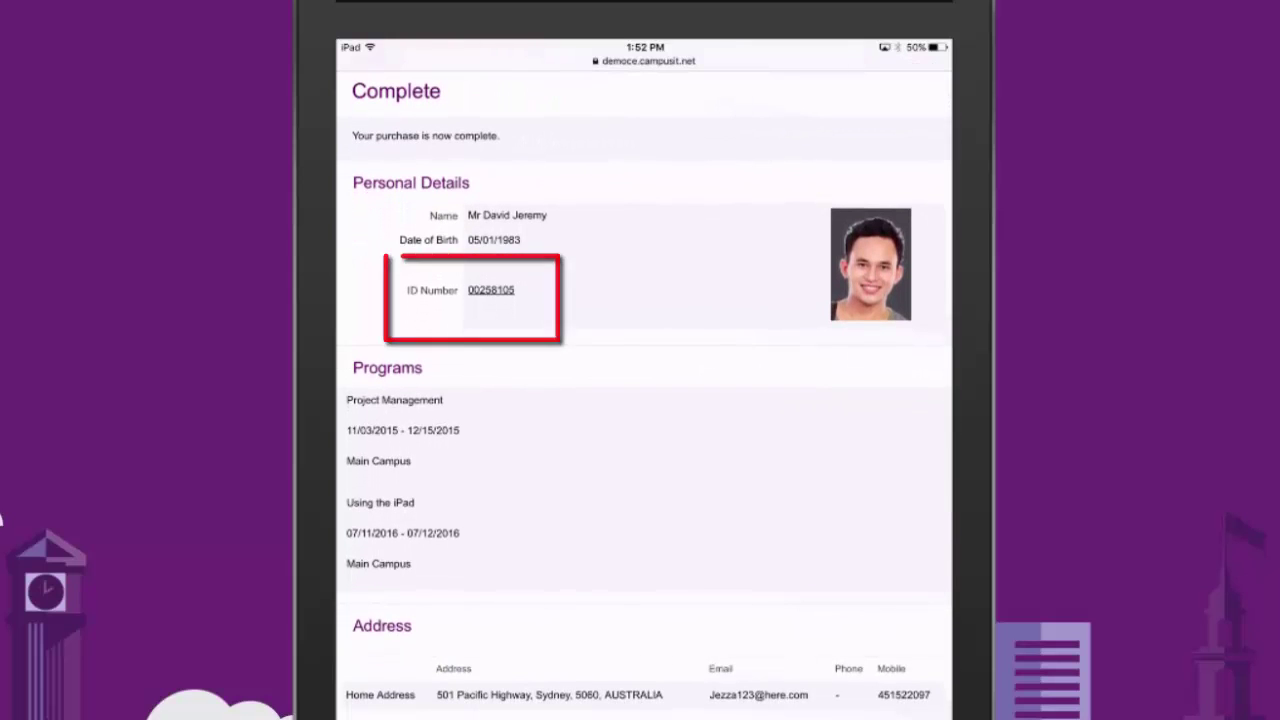
scroll(644, 400, down, 5)
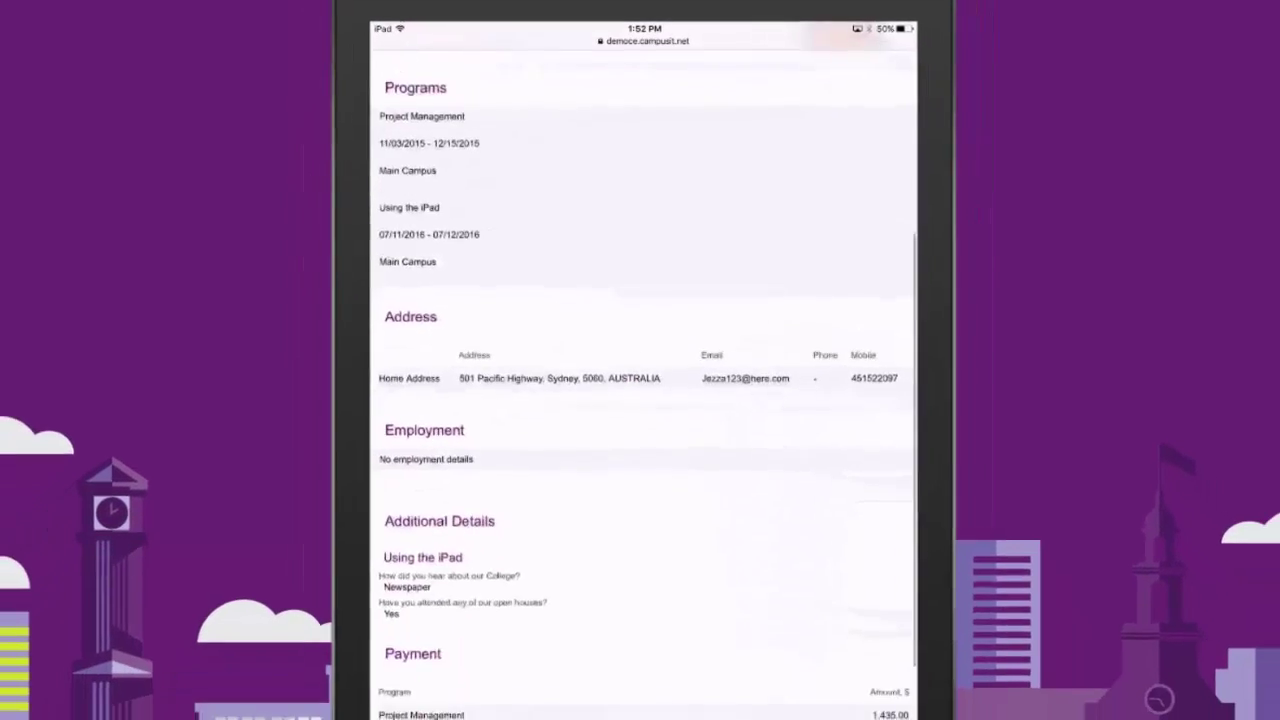
scroll(644, 400, down, 3)
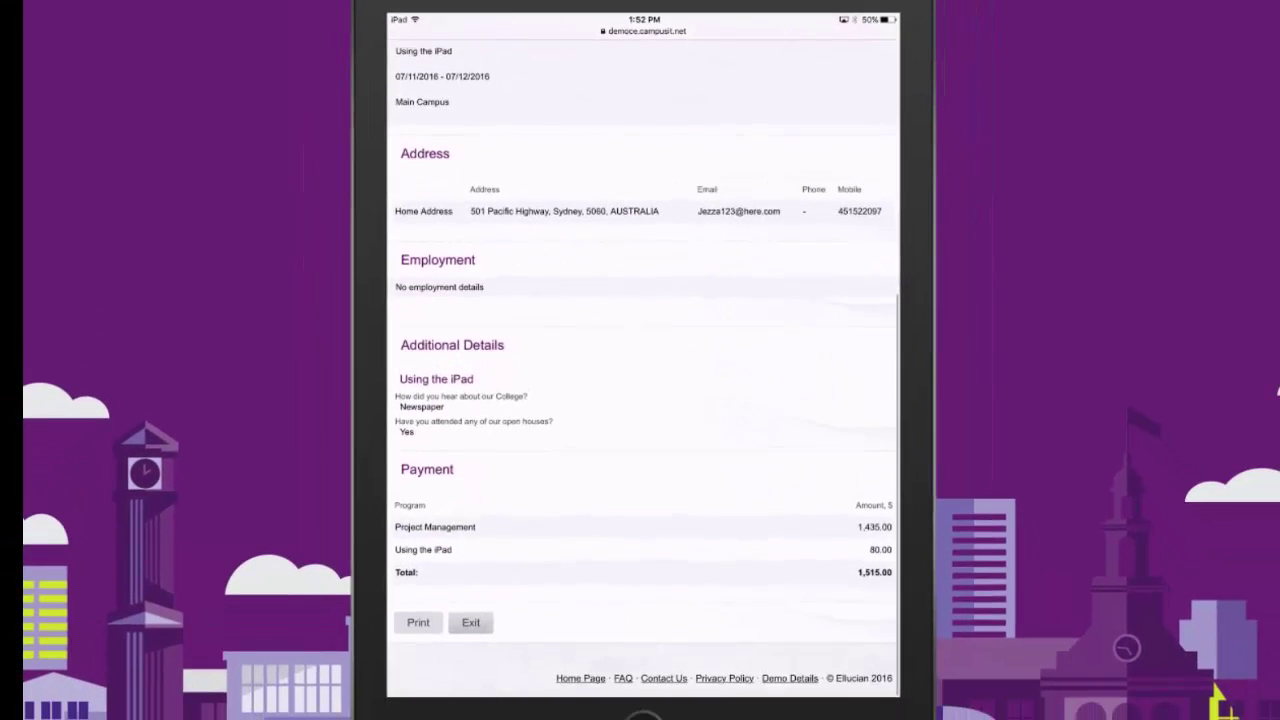
click(417, 620)
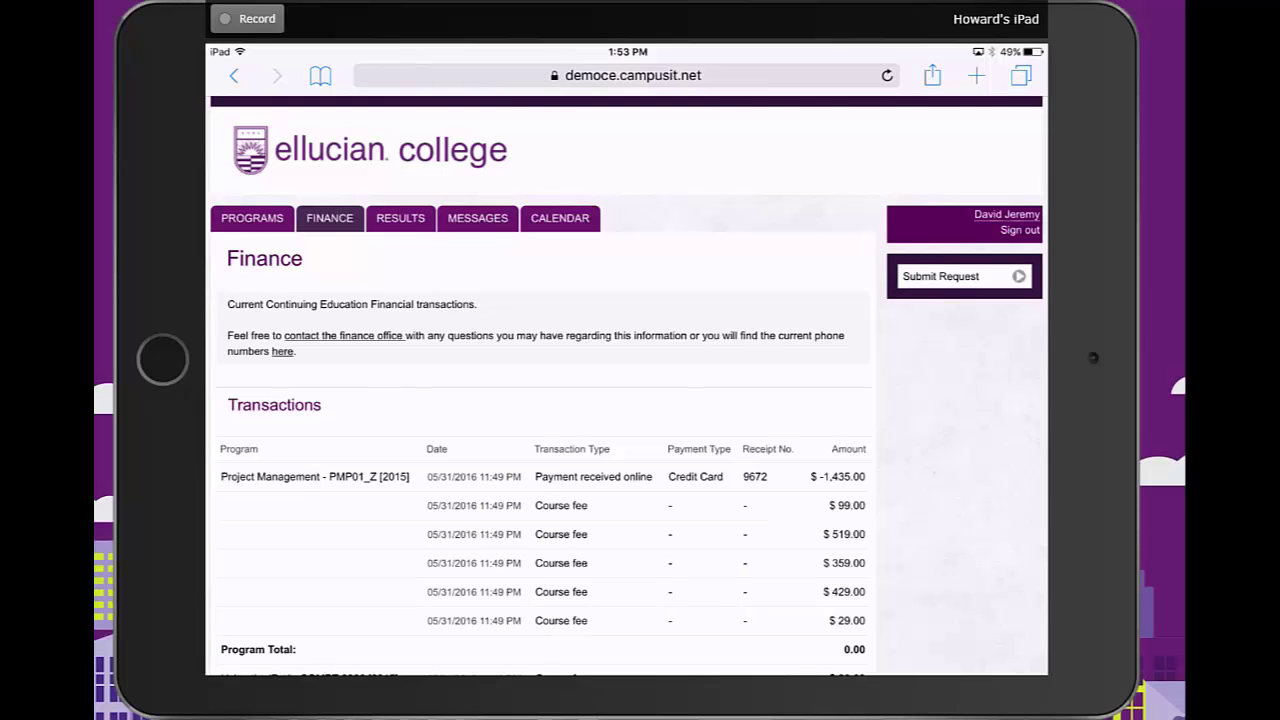
- Read the course enrollment message in the student's messages
scroll(627, 362, down, 5)
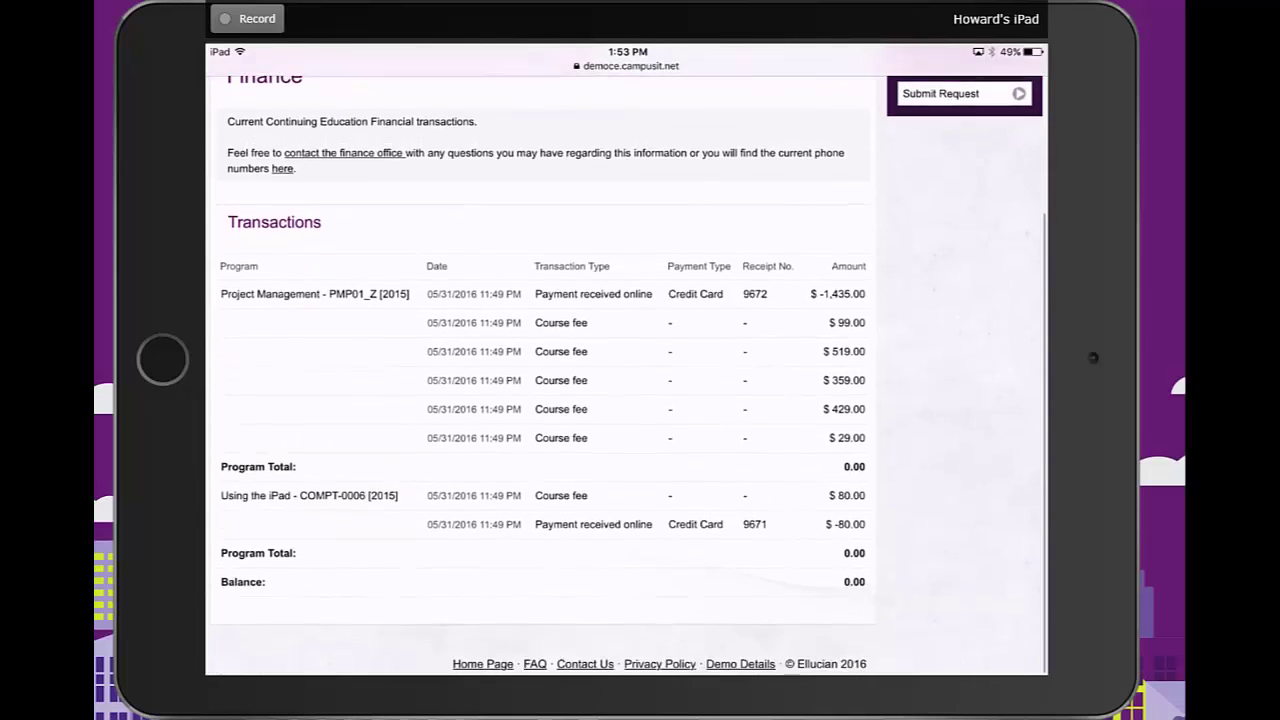
scroll(627, 362, up, 5)
click(477, 218)
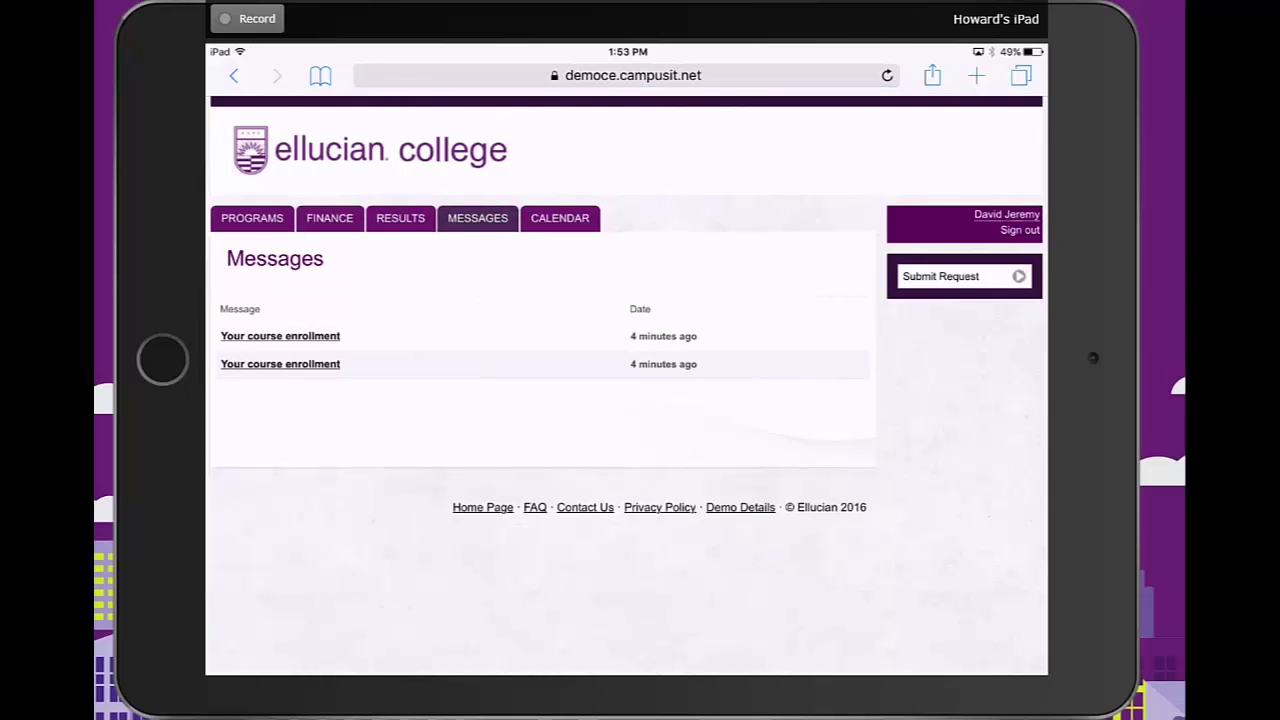
click(280, 336)
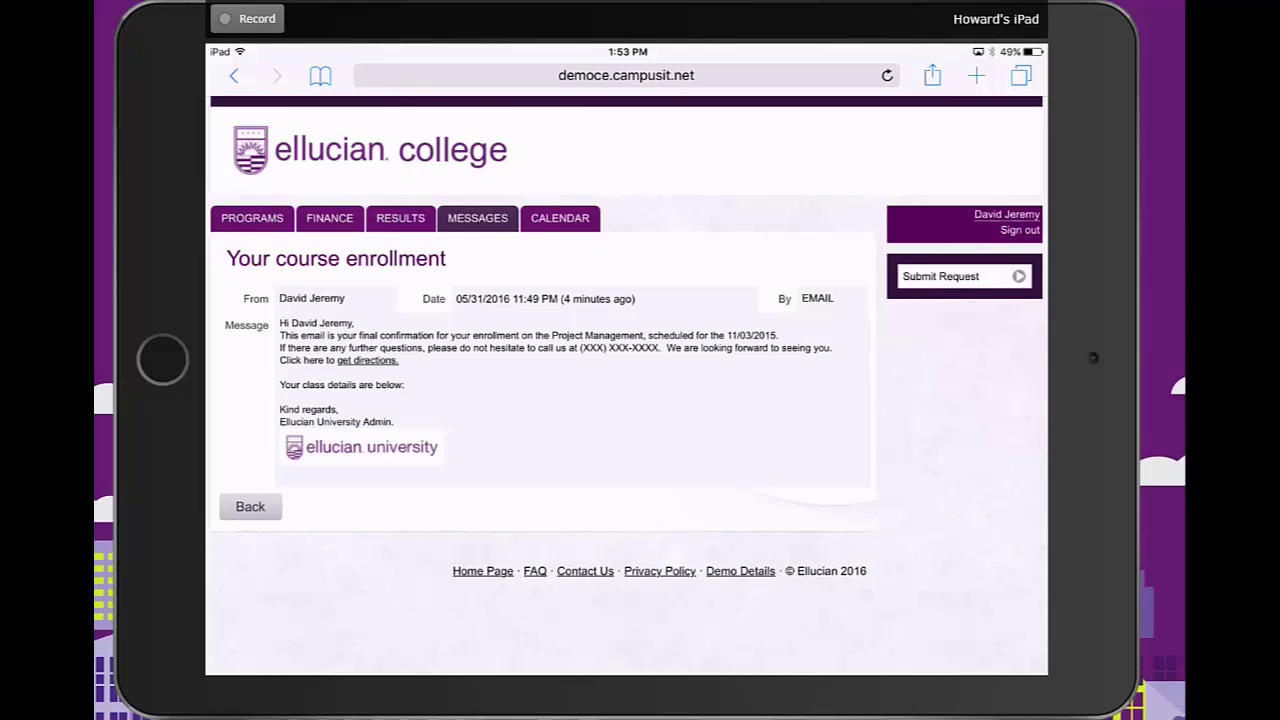
- Open the May 2016 calendar's subscription settings and allow subscriptions
click(560, 218)
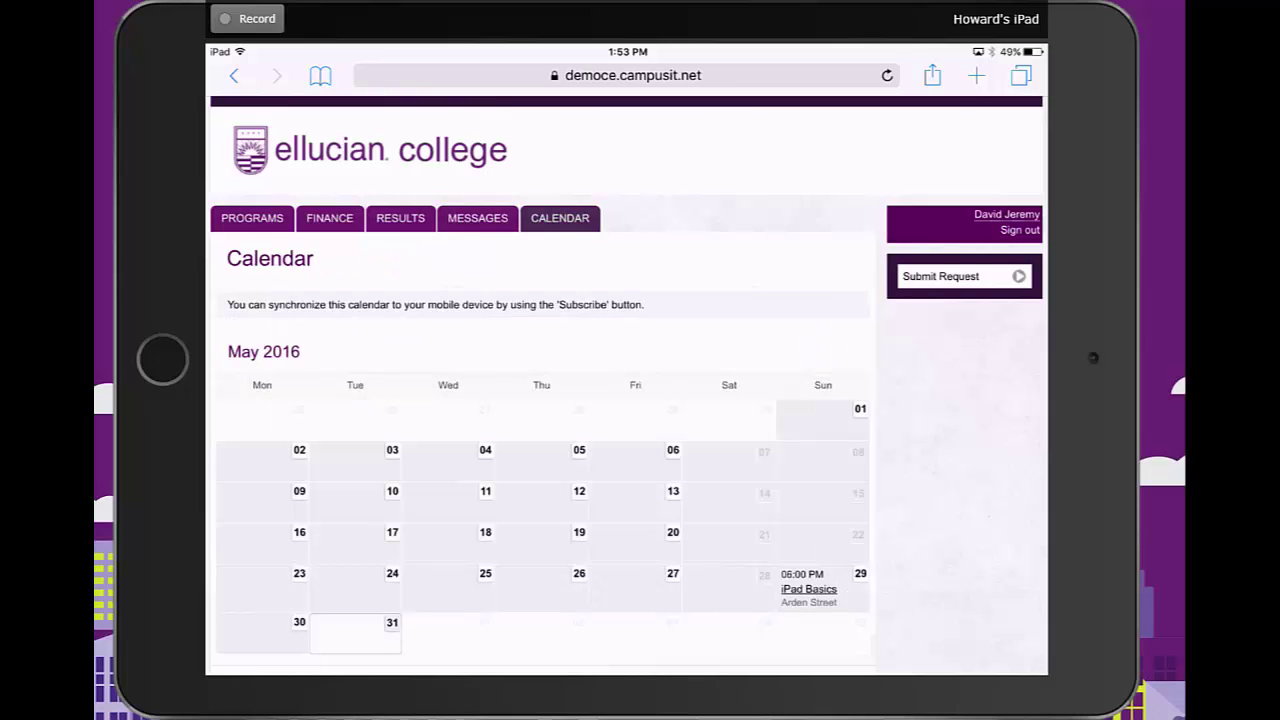
scroll(627, 370, down, 1)
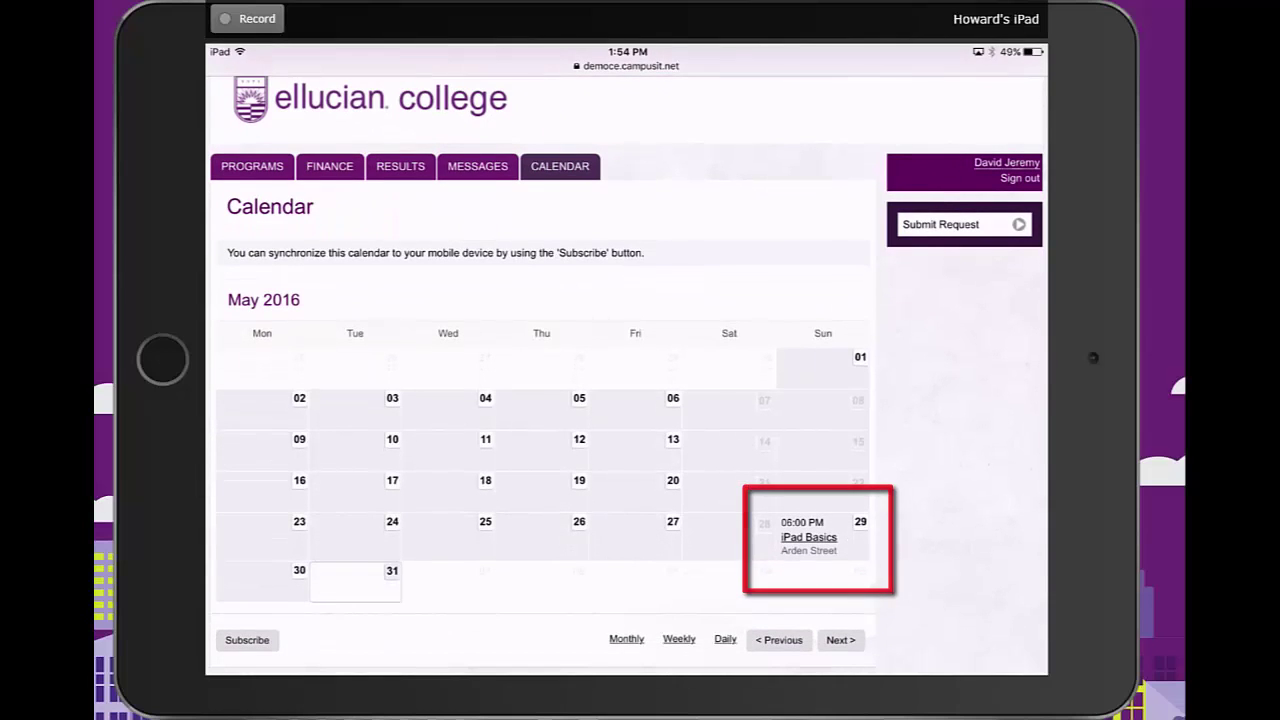
scroll(627, 370, down, 1)
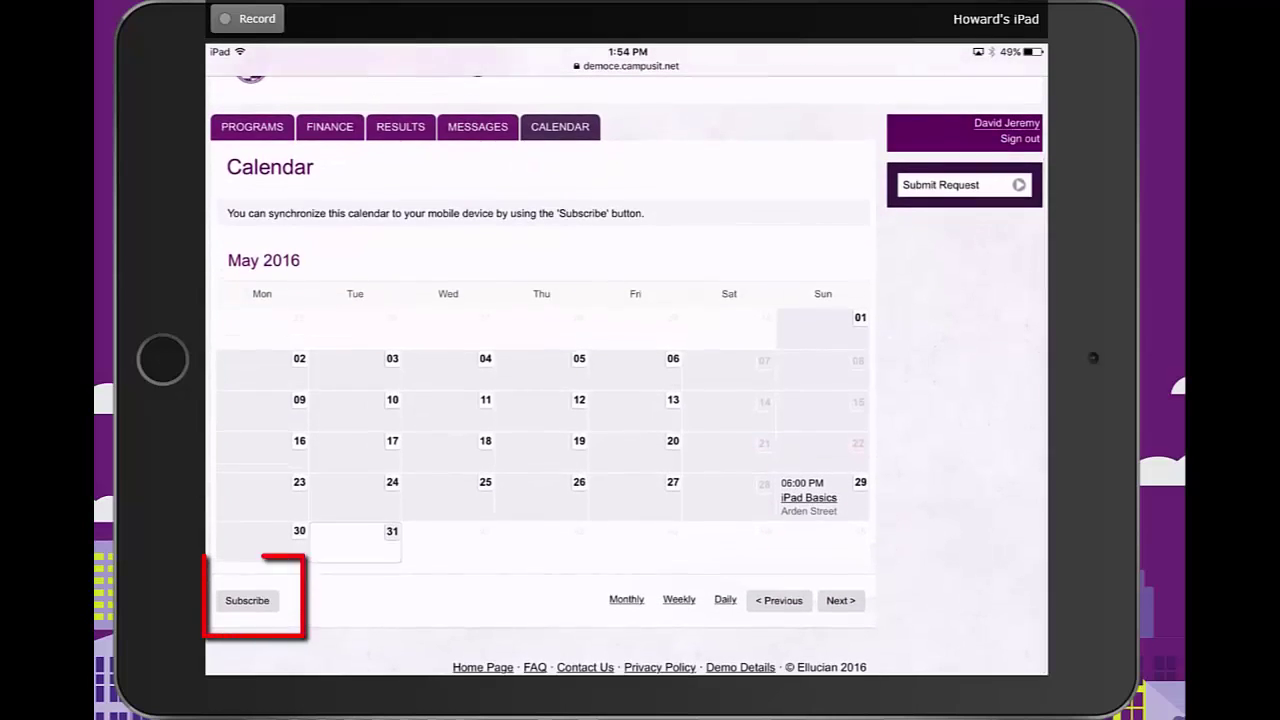
click(247, 598)
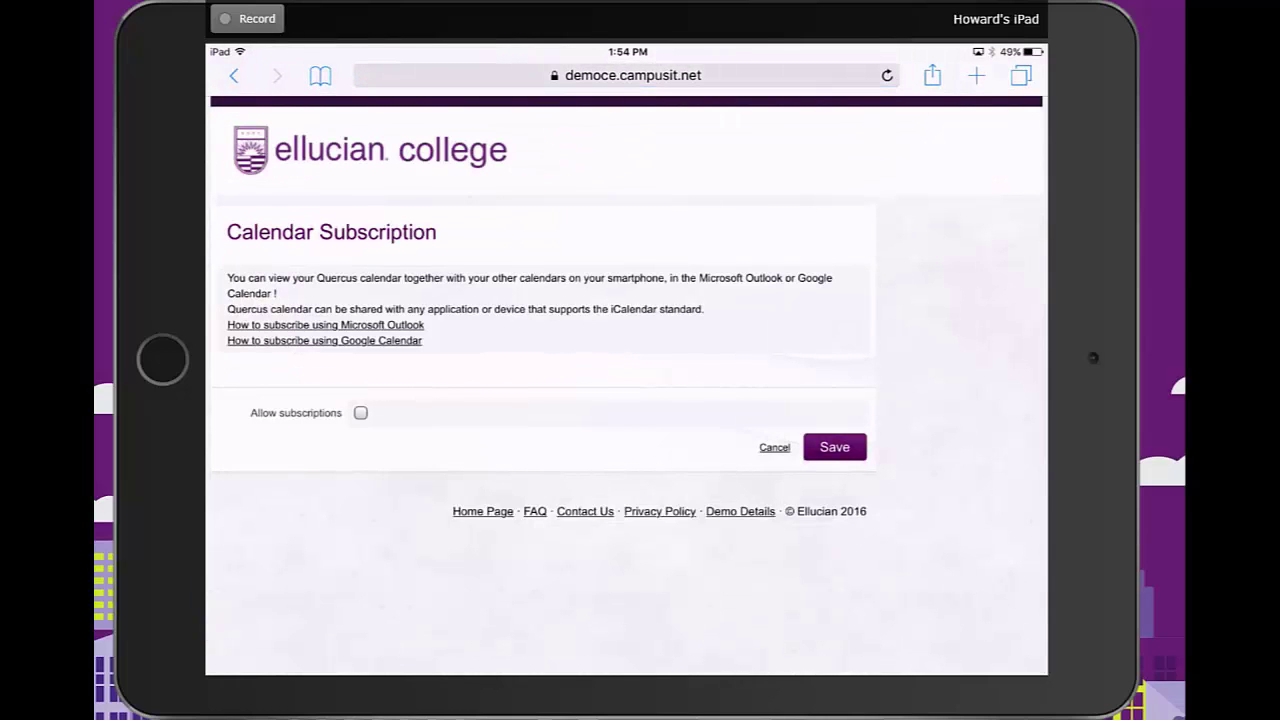
click(360, 412)
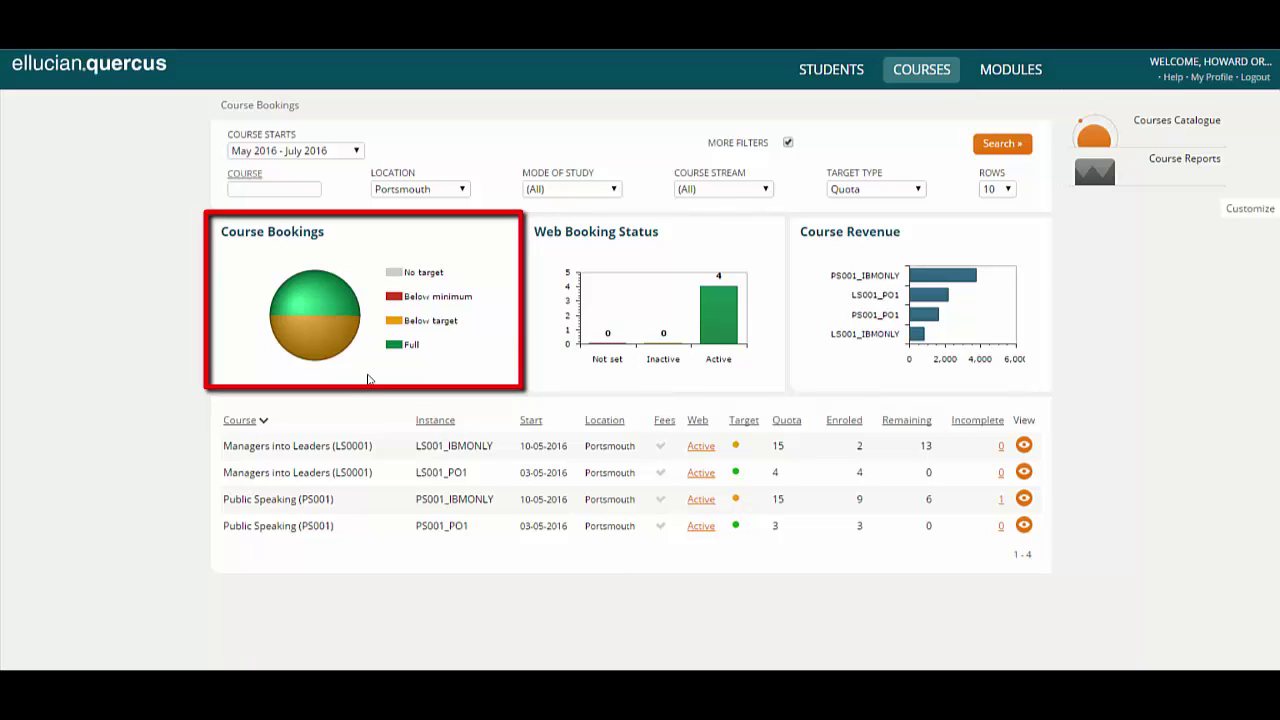
mouse_move(741, 524)
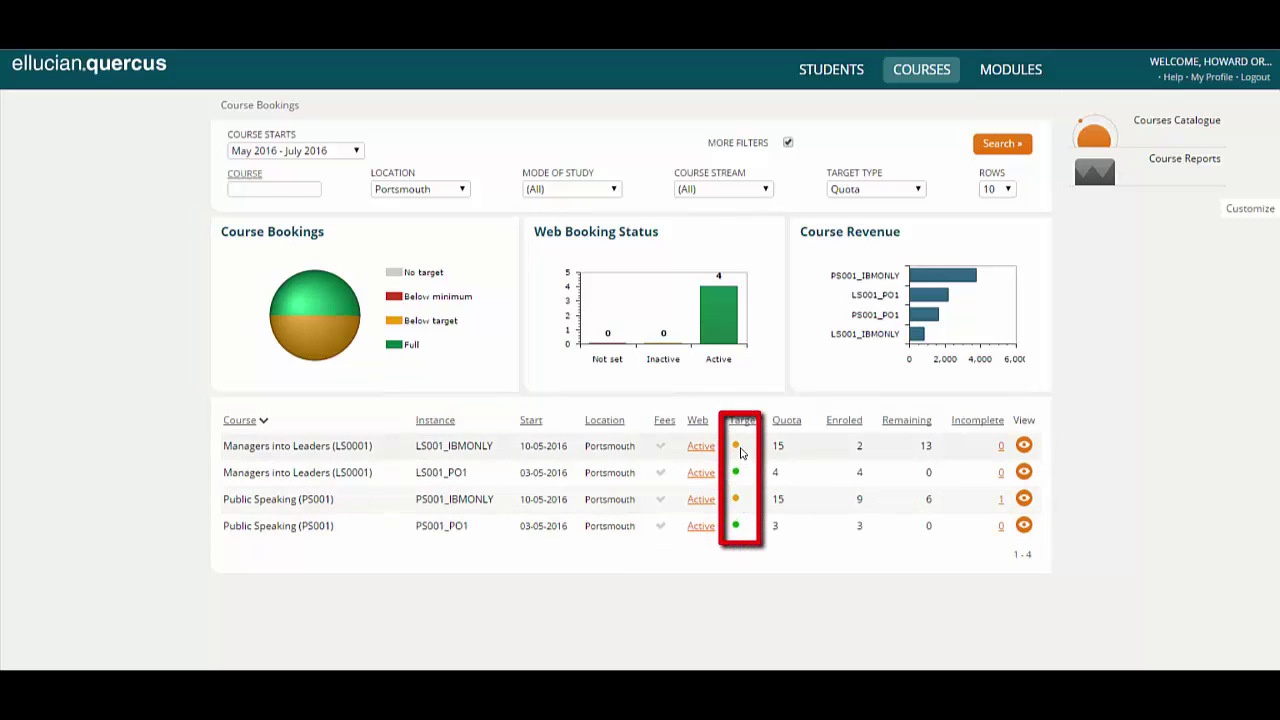
mouse_move(741, 452)
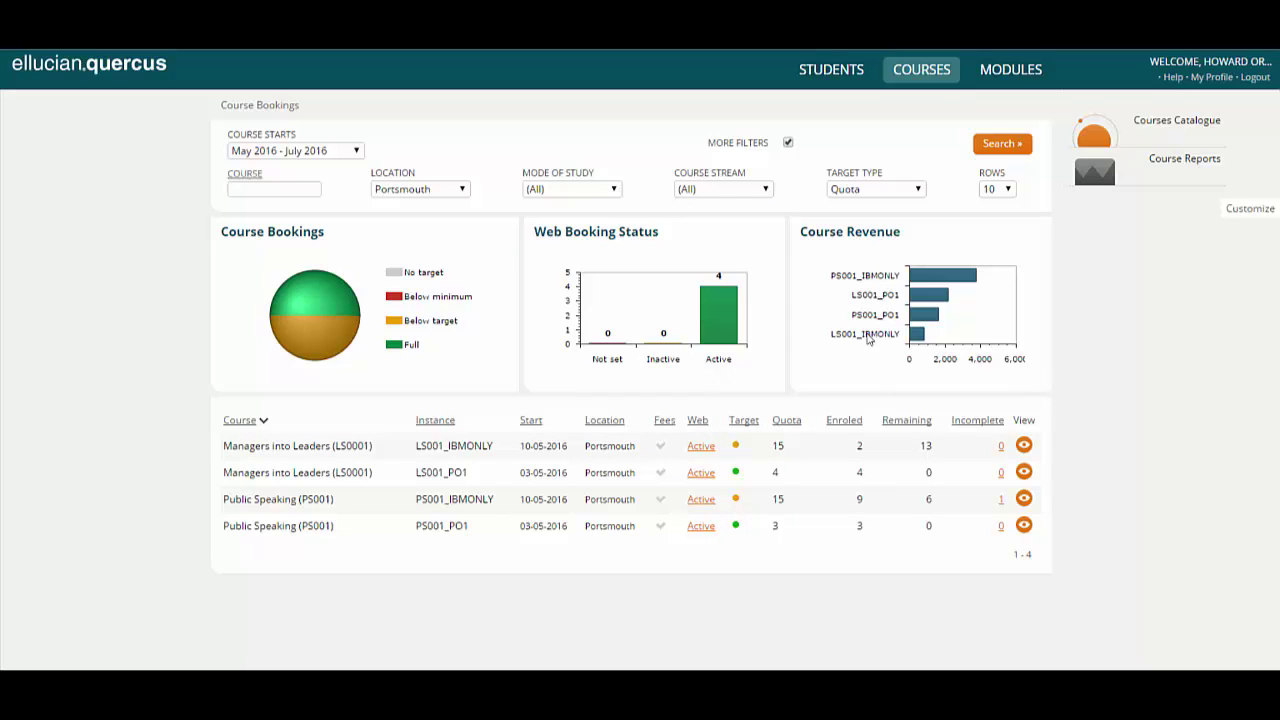
mouse_move(951, 282)
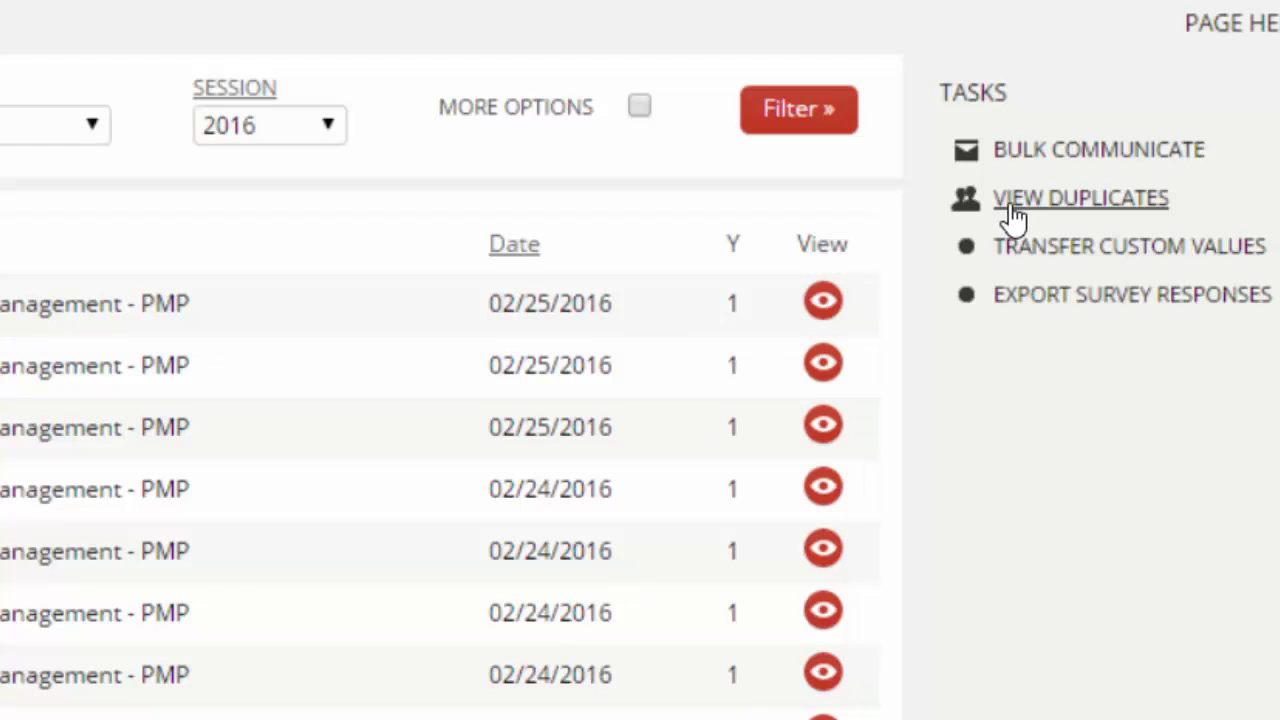
- Start a bulk SMS to the listed students reading 'Book by Friday and receive 10% off'
click(1060, 152)
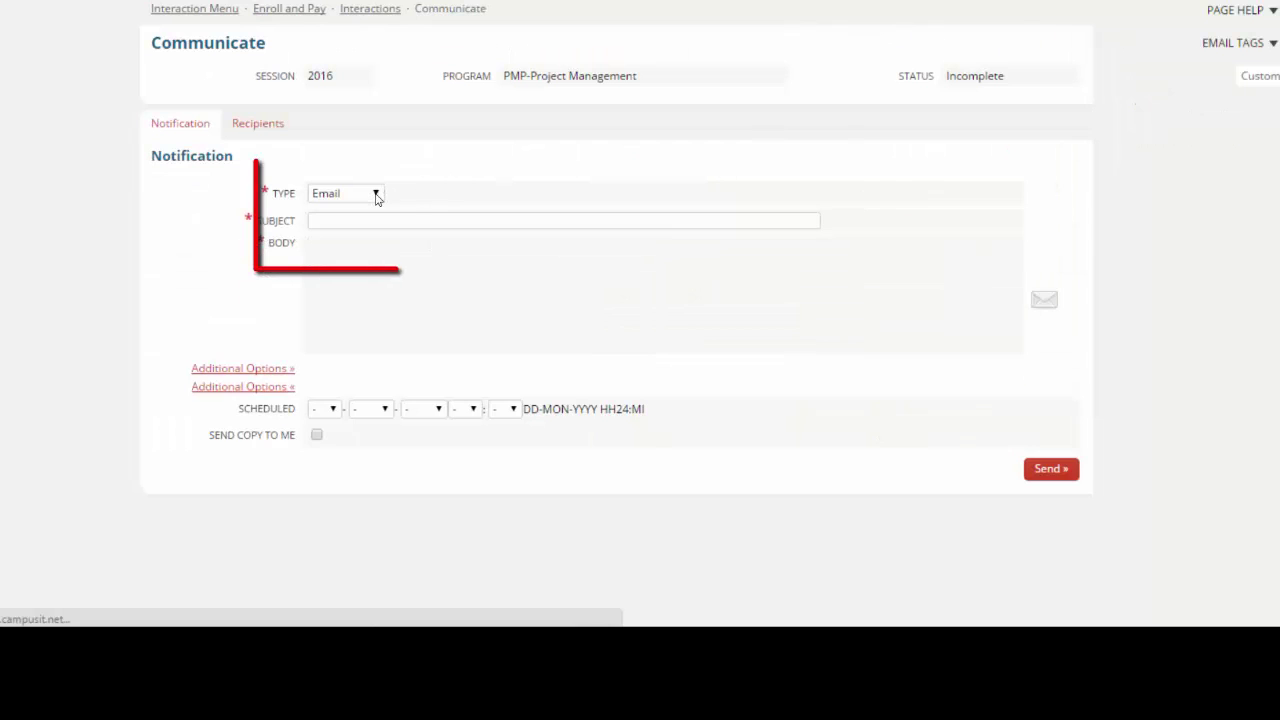
click(376, 195)
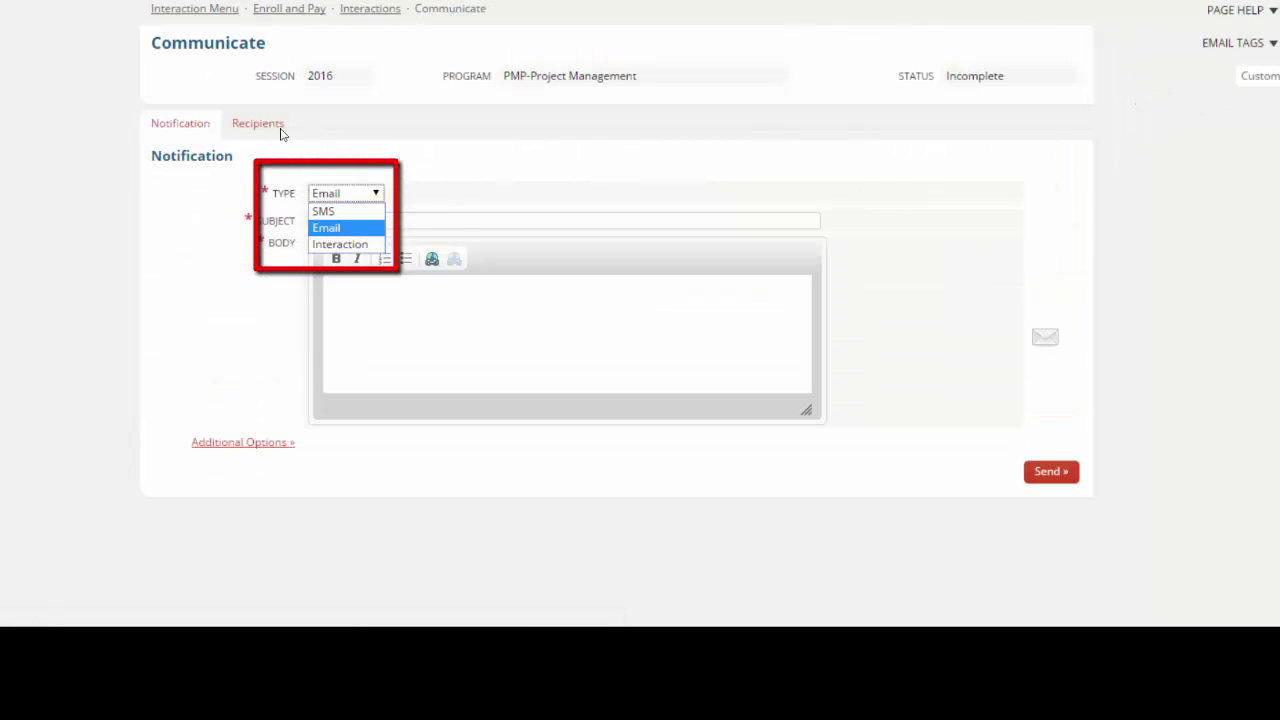
click(349, 214)
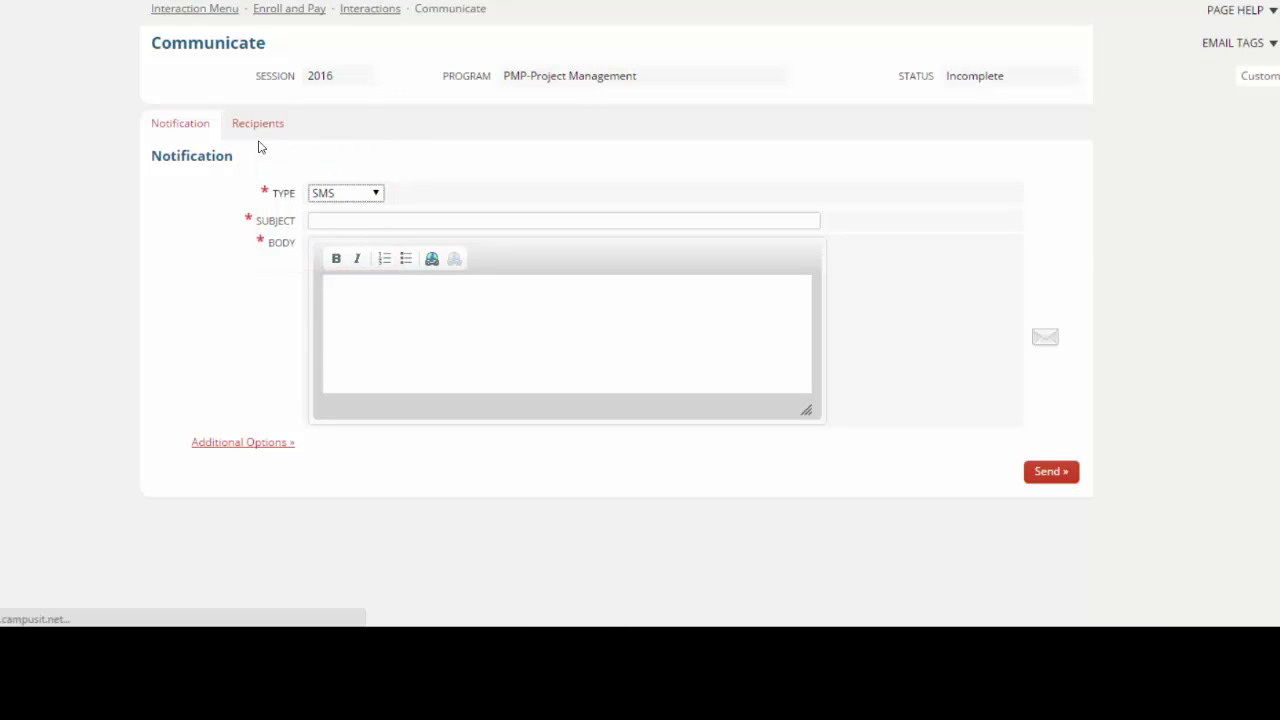
text(Book)
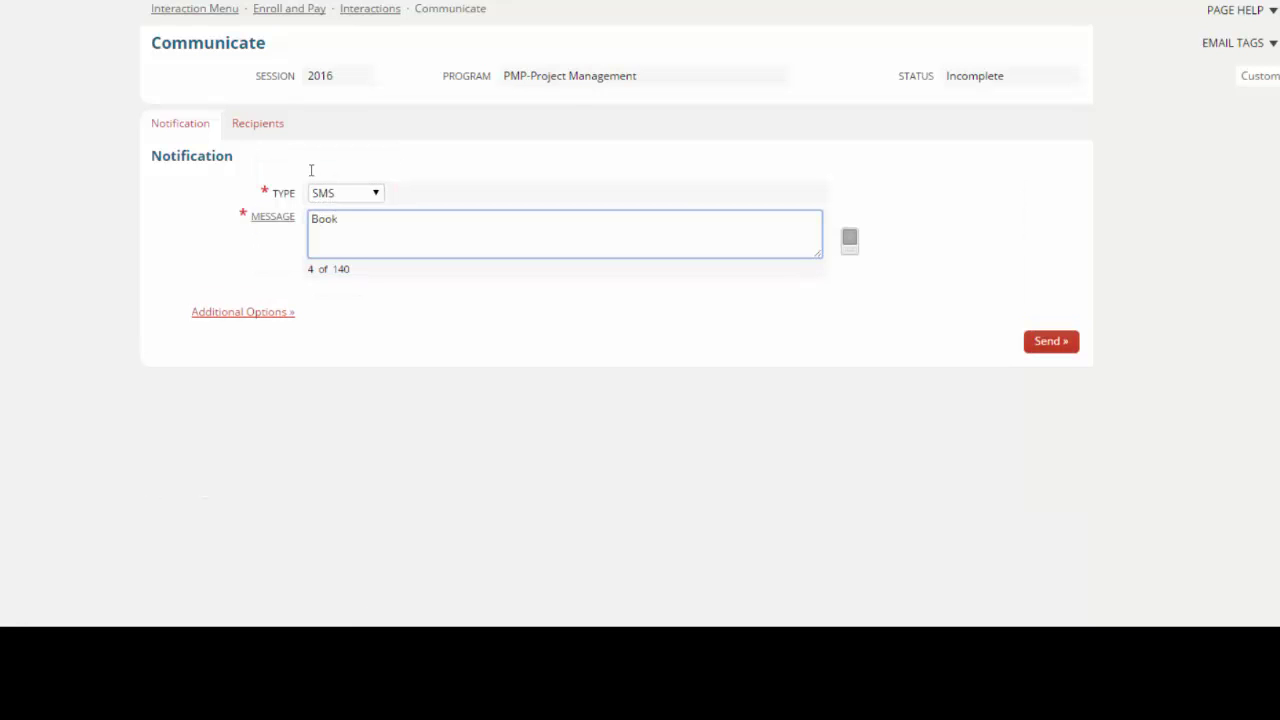
text( by Friday )
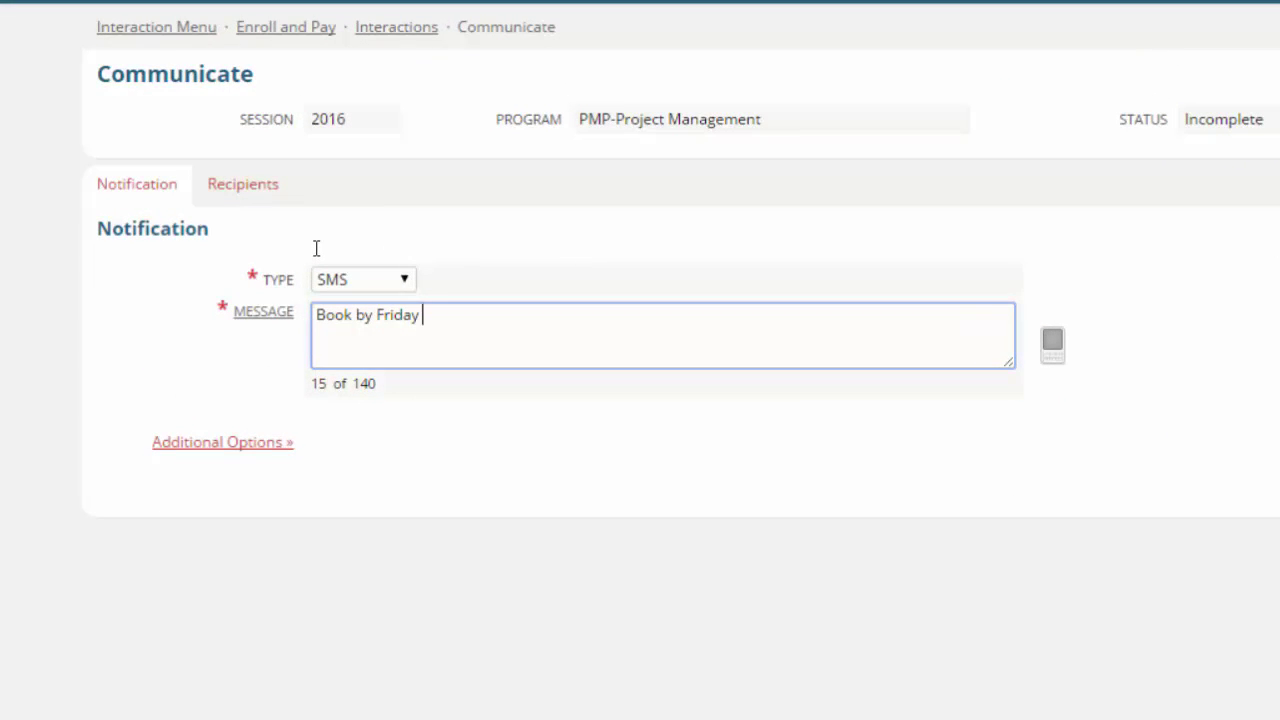
text(and receive 10)
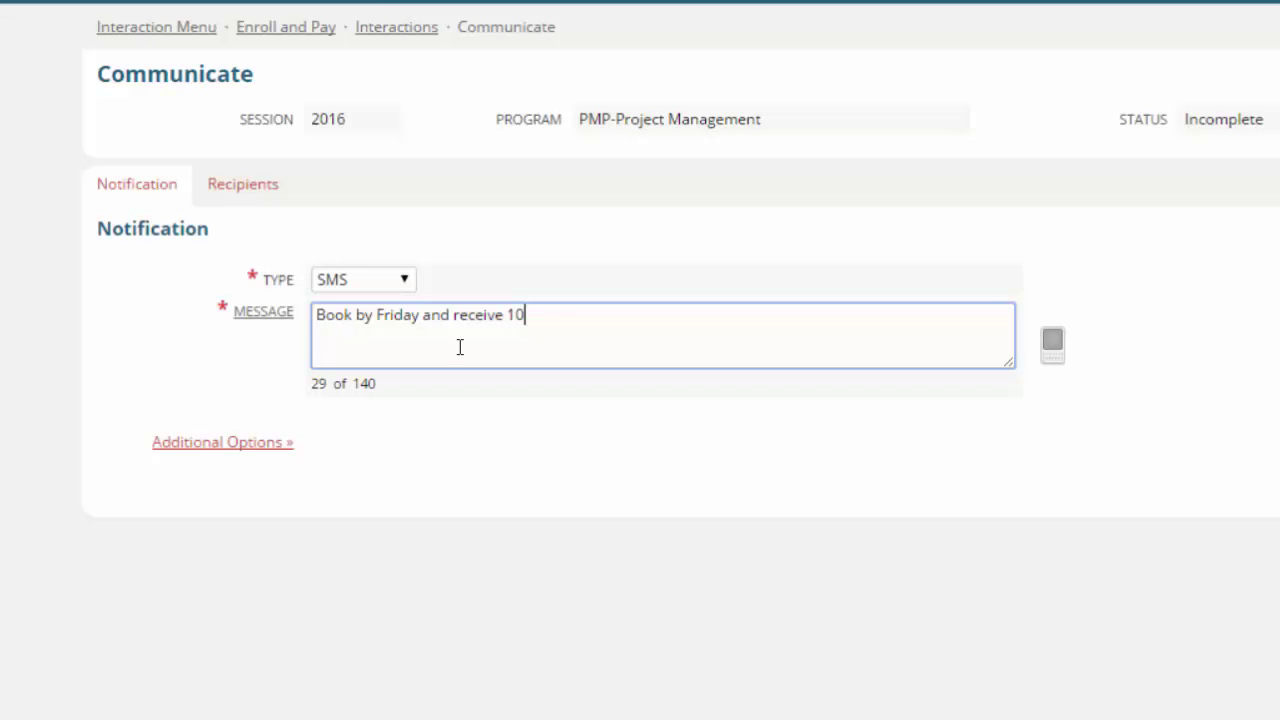
text(% off)
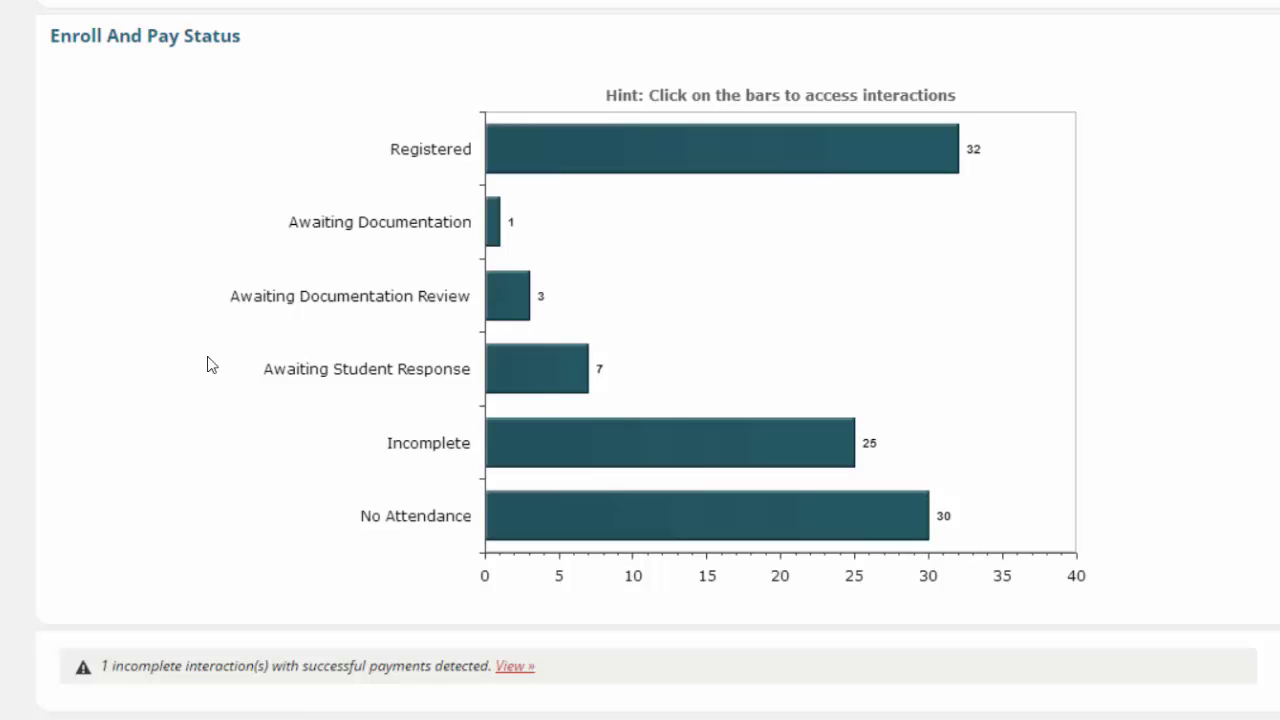
- Filter the Enroll and Pay Status chart to Awaiting Documentation Review and view the second student's profile
mouse_move(506, 307)
click(515, 315)
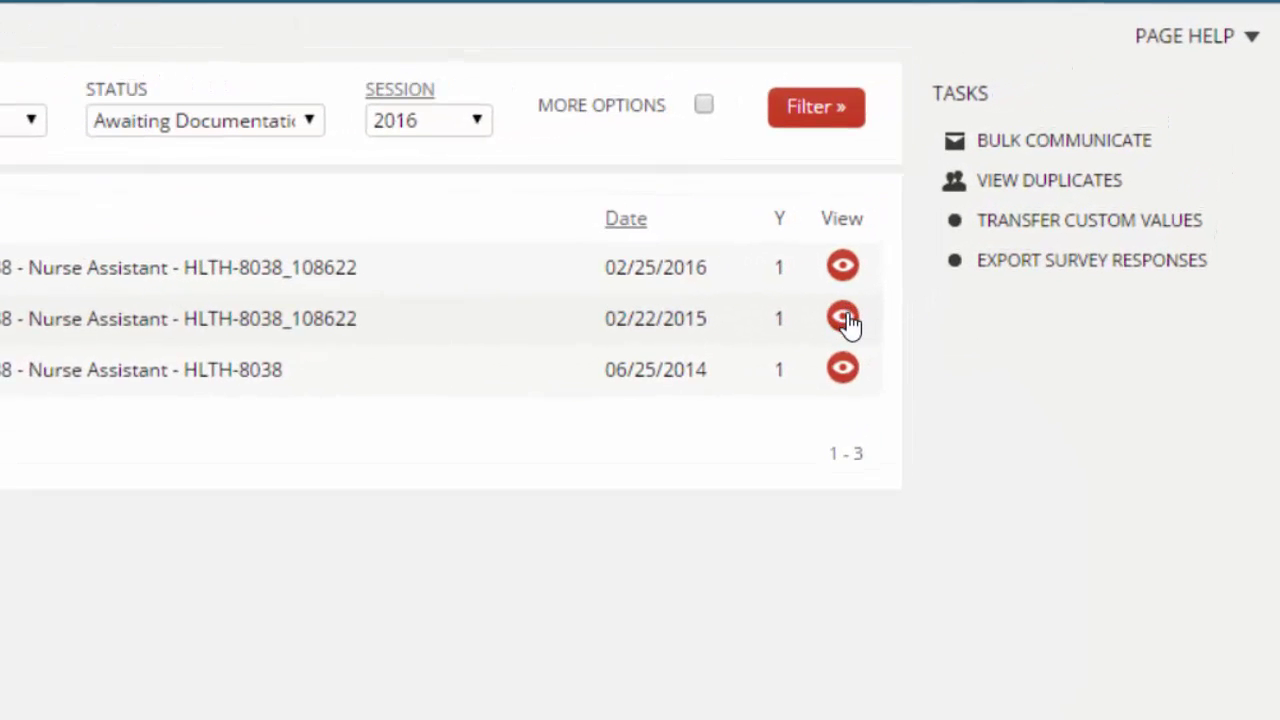
click(845, 320)
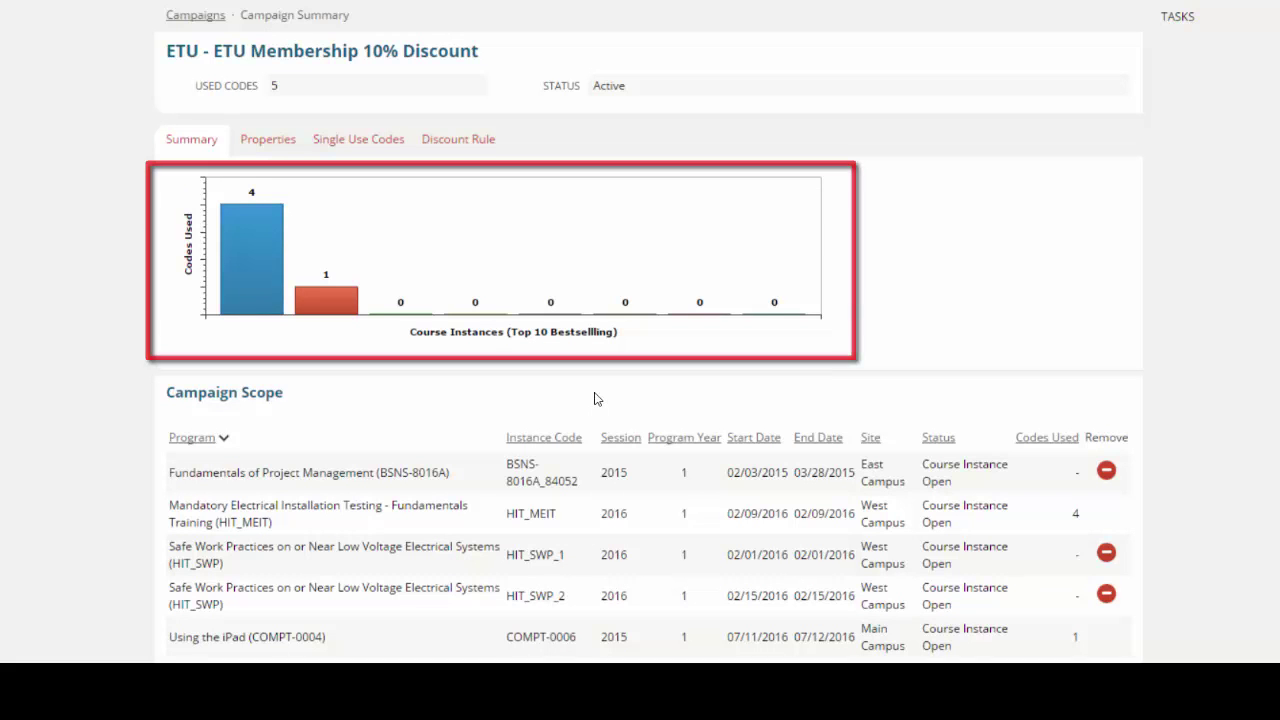
- Review the ETU campaign's discount rule and show its single-use codes
scroll(589, 397, down, 2)
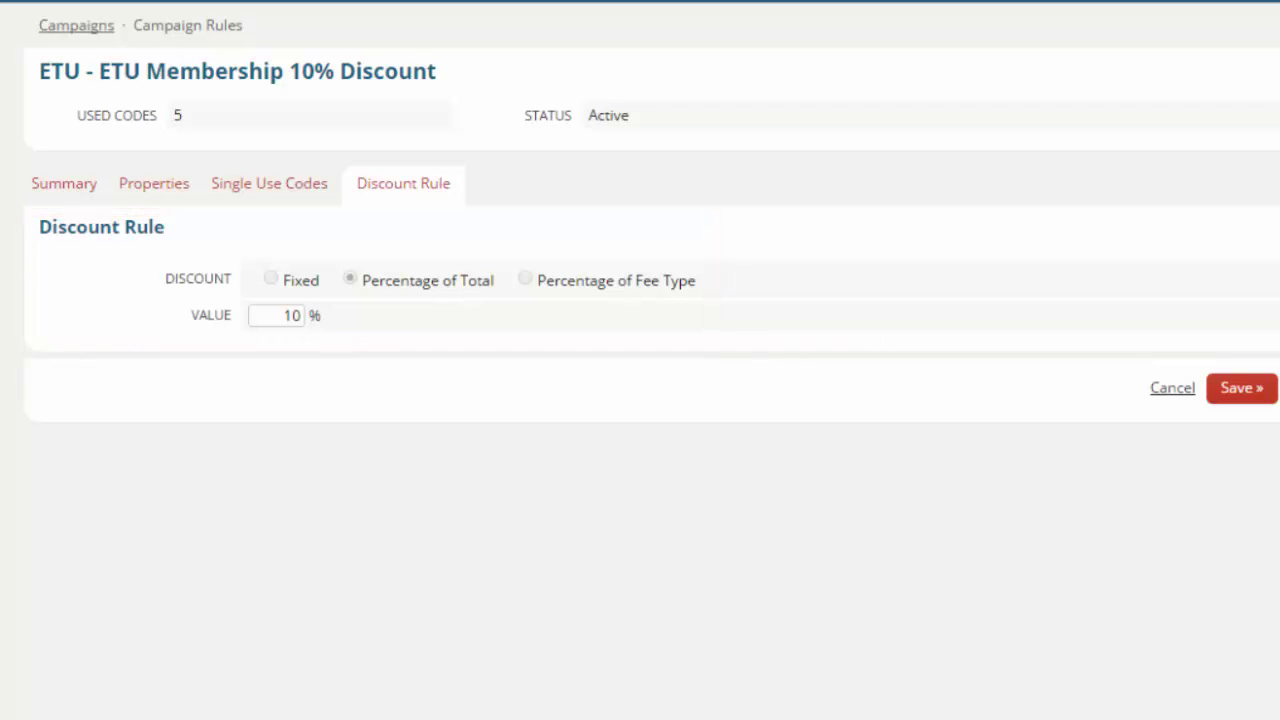
click(262, 188)
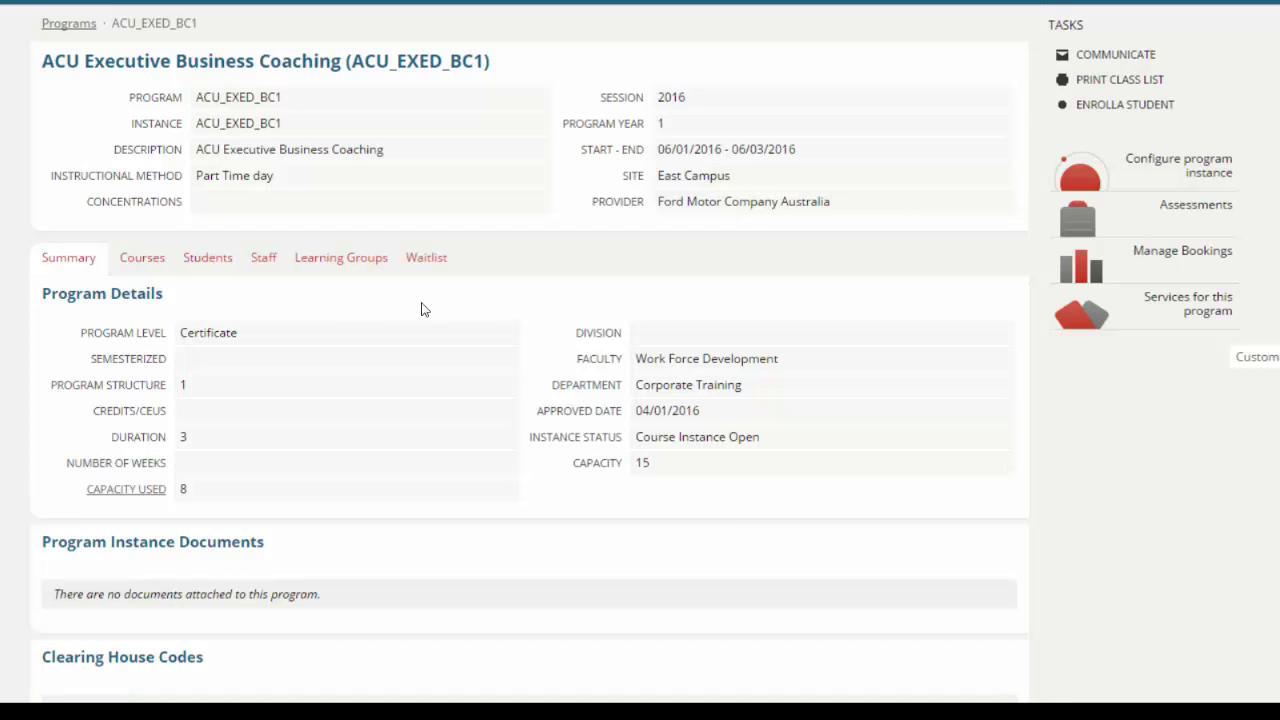
- Review the ACU_EXED_BC1 program's Waitlist, Summary and Properties tabs
click(418, 260)
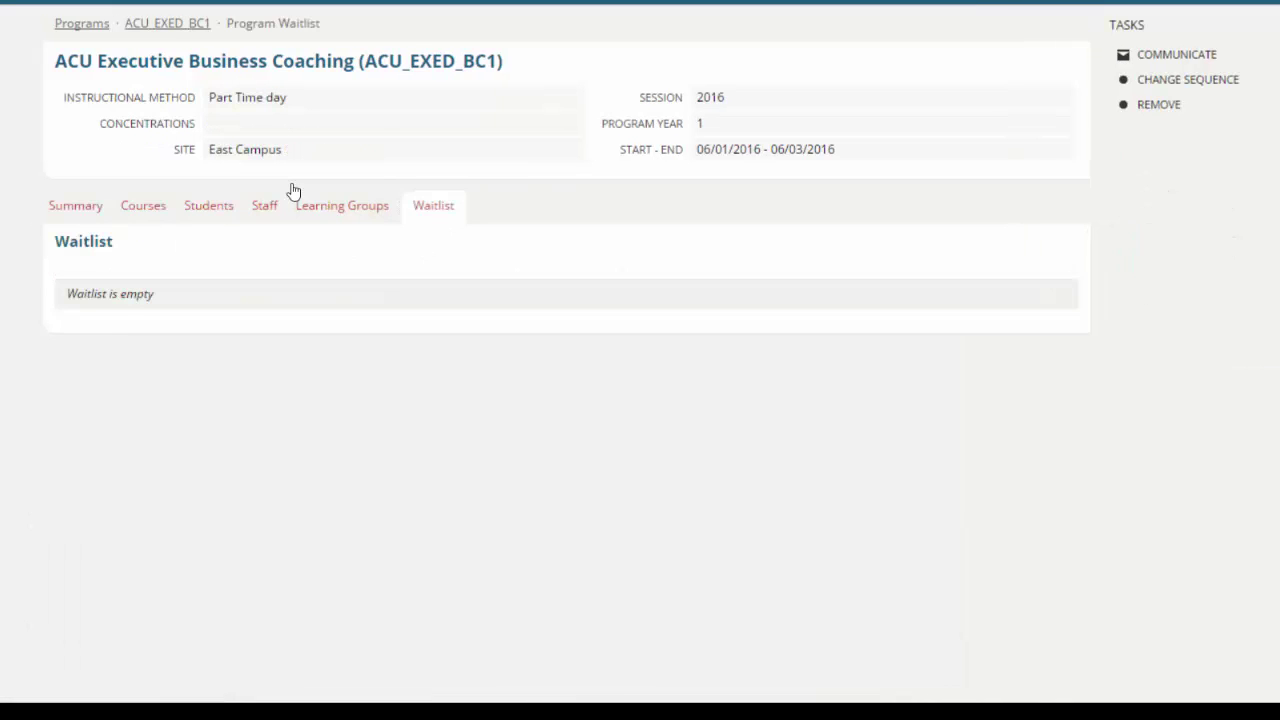
click(78, 207)
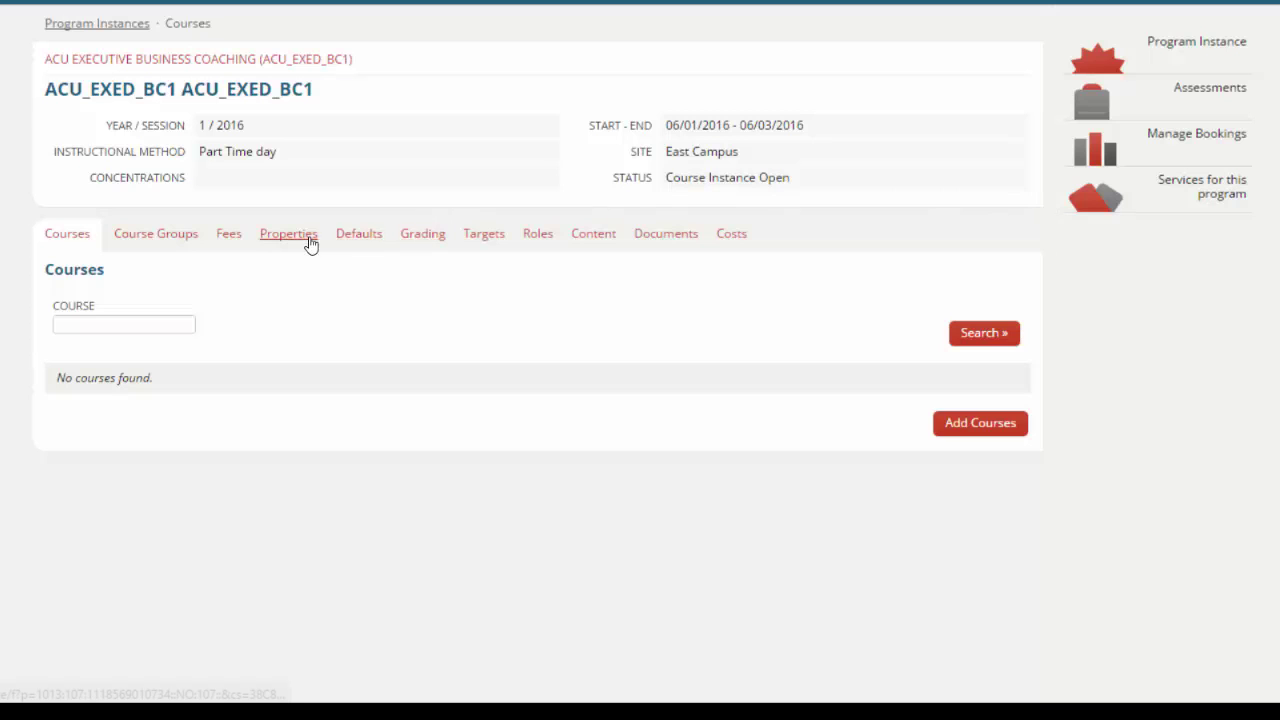
click(288, 233)
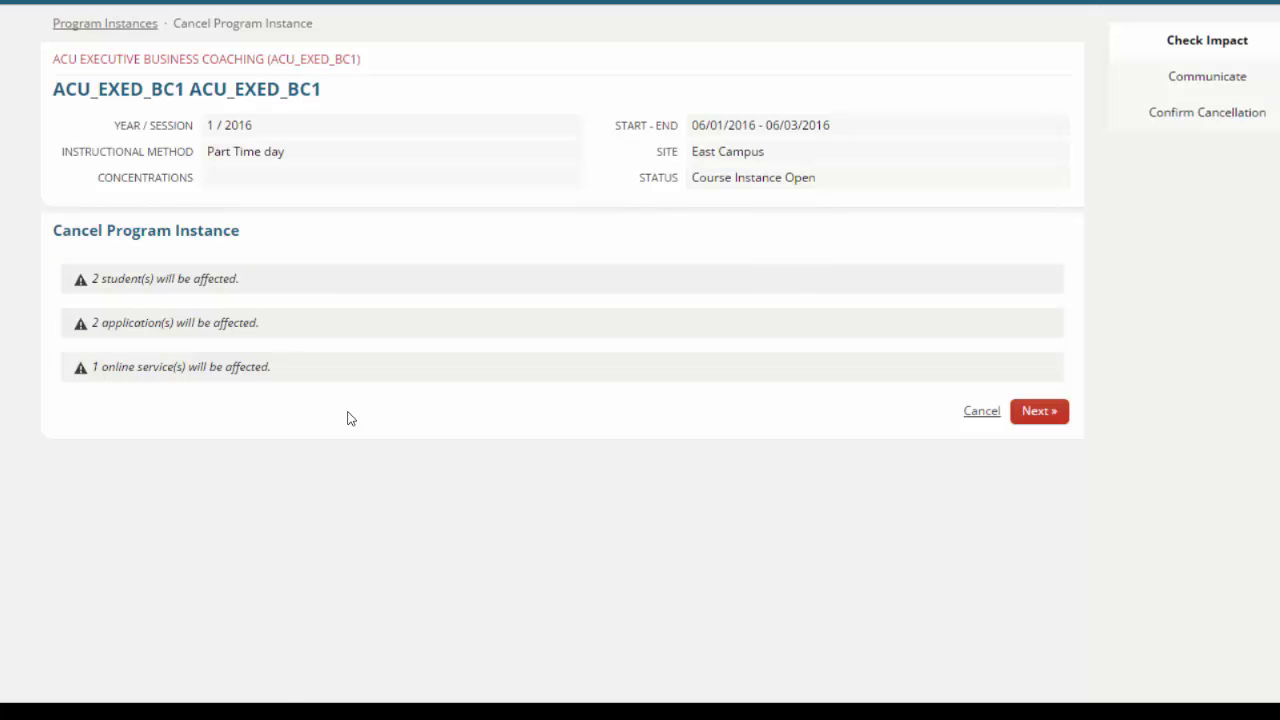
- Write the student notice from the Cancel Course Student Email Template and enlarge its body editor
click(1039, 411)
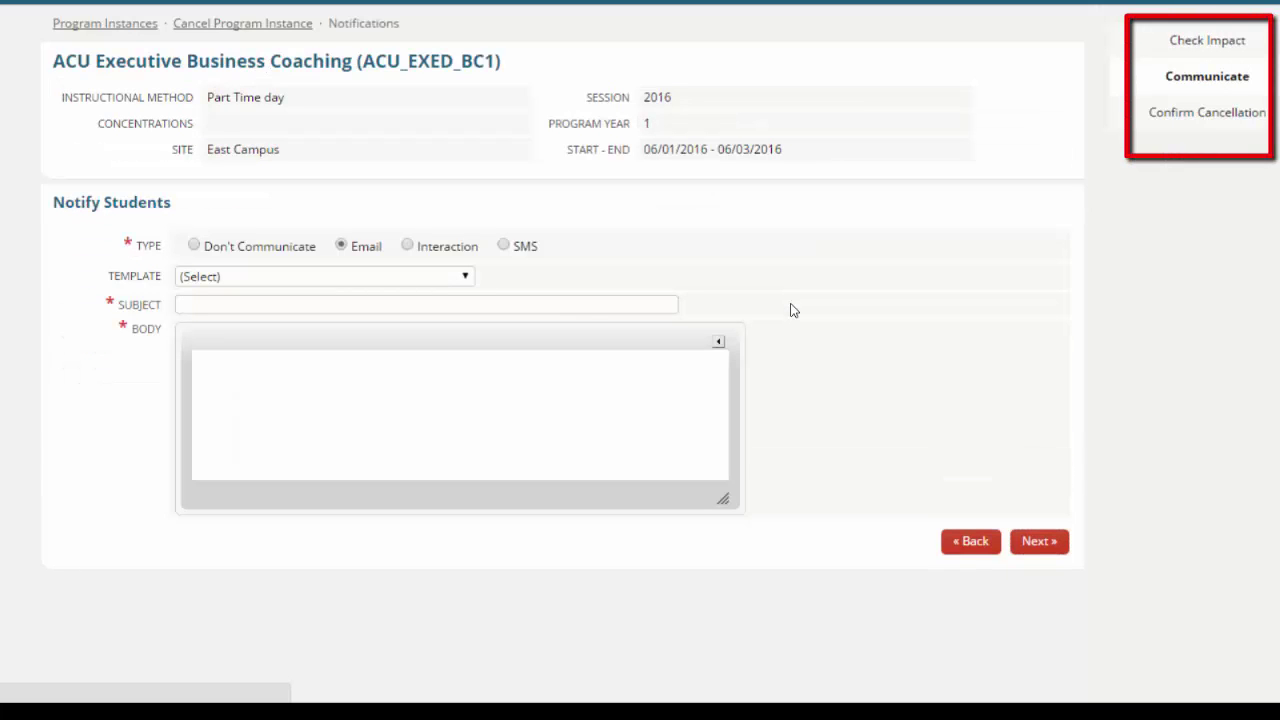
click(430, 282)
click(381, 315)
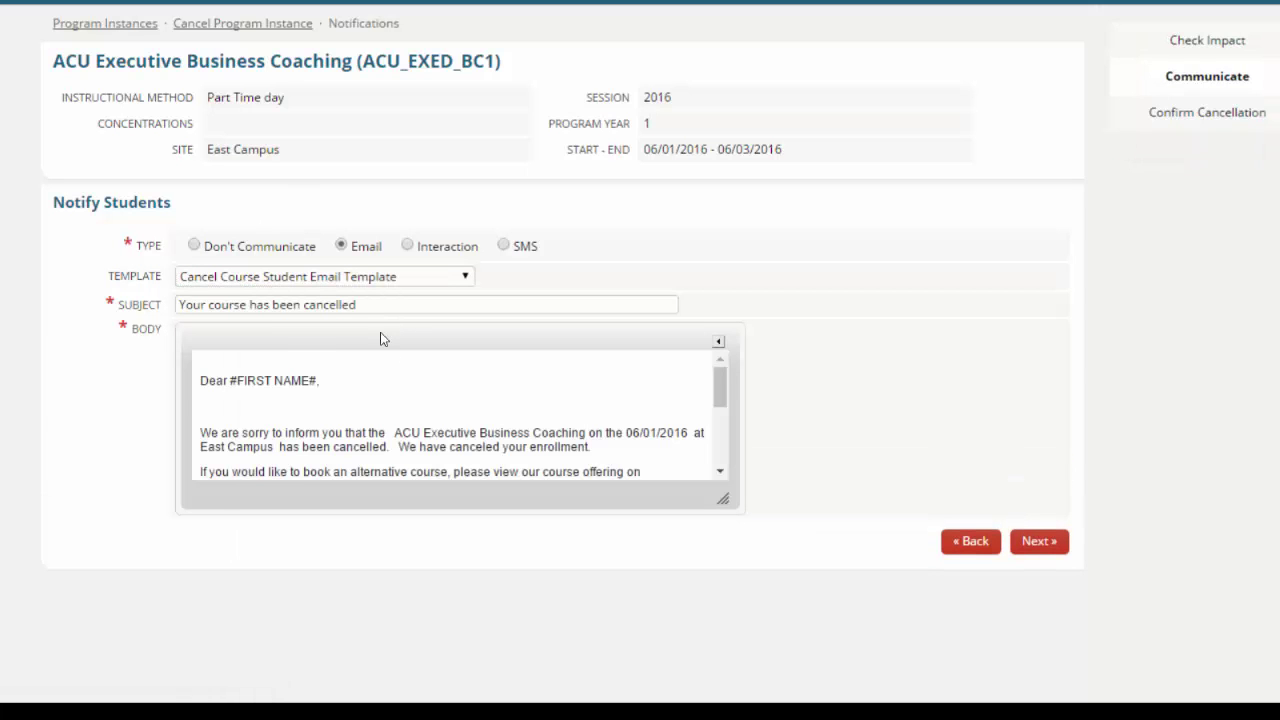
drag(722, 498, 762, 646)
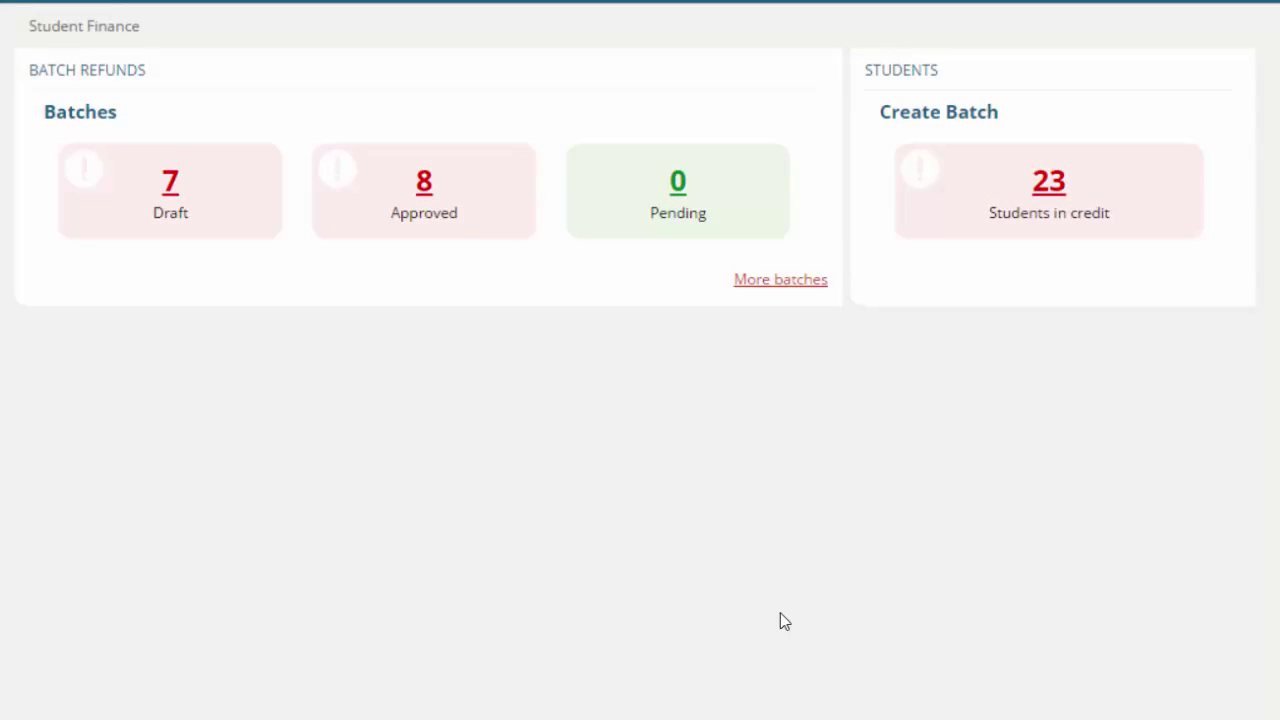
- List the 23 students in credit and add the first student to the refund batch
click(1049, 181)
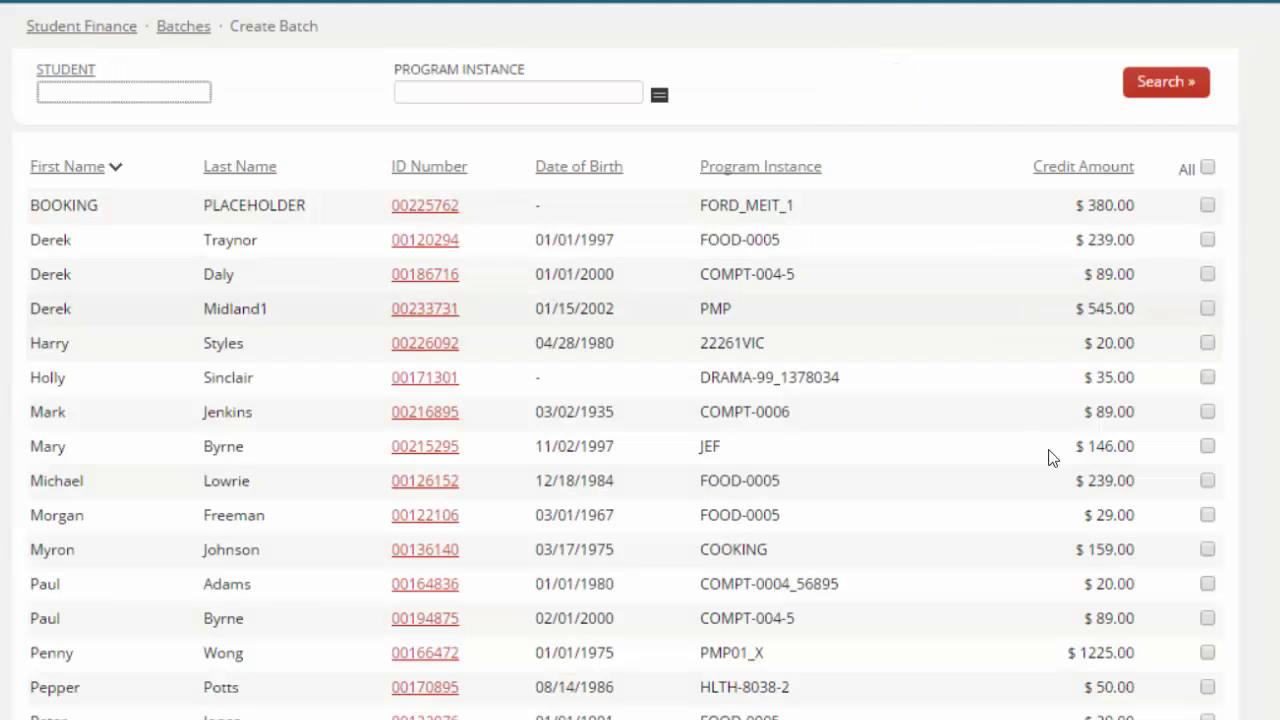
click(1207, 308)
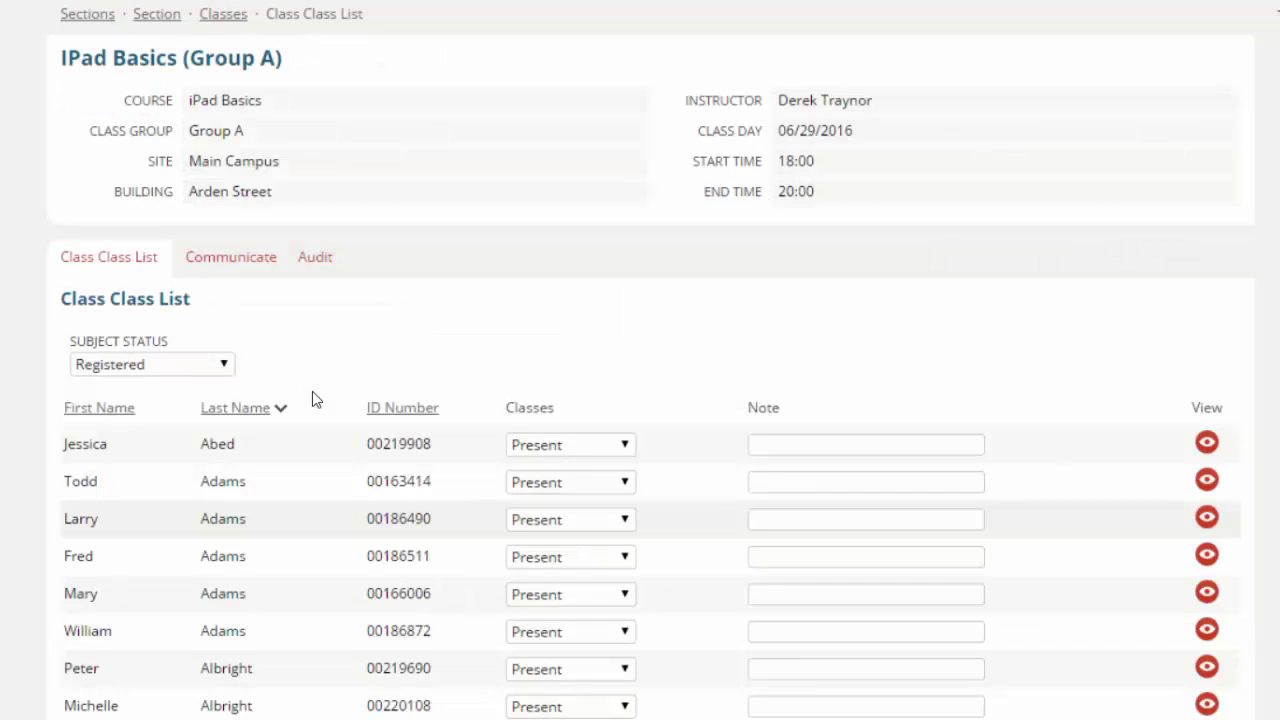
- Open the class message form and check the delivery Type options
scroll(394, 360, down, 2)
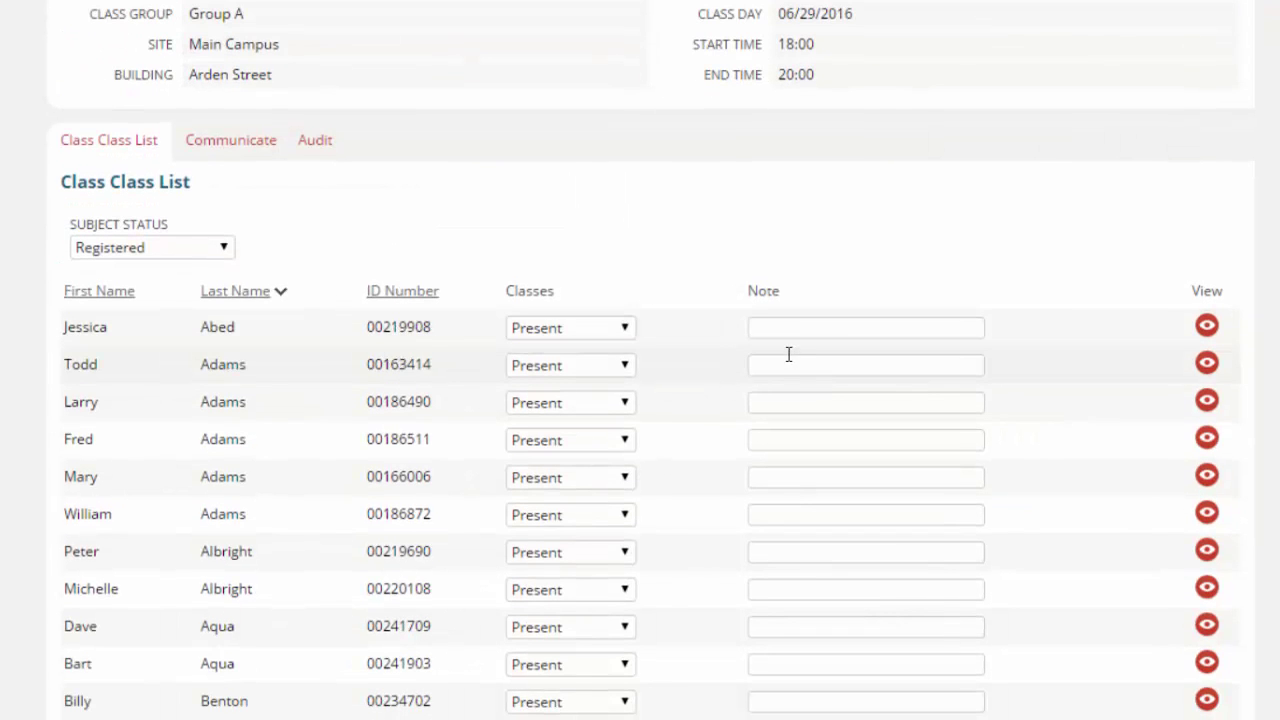
scroll(789, 354, up, 2)
click(231, 257)
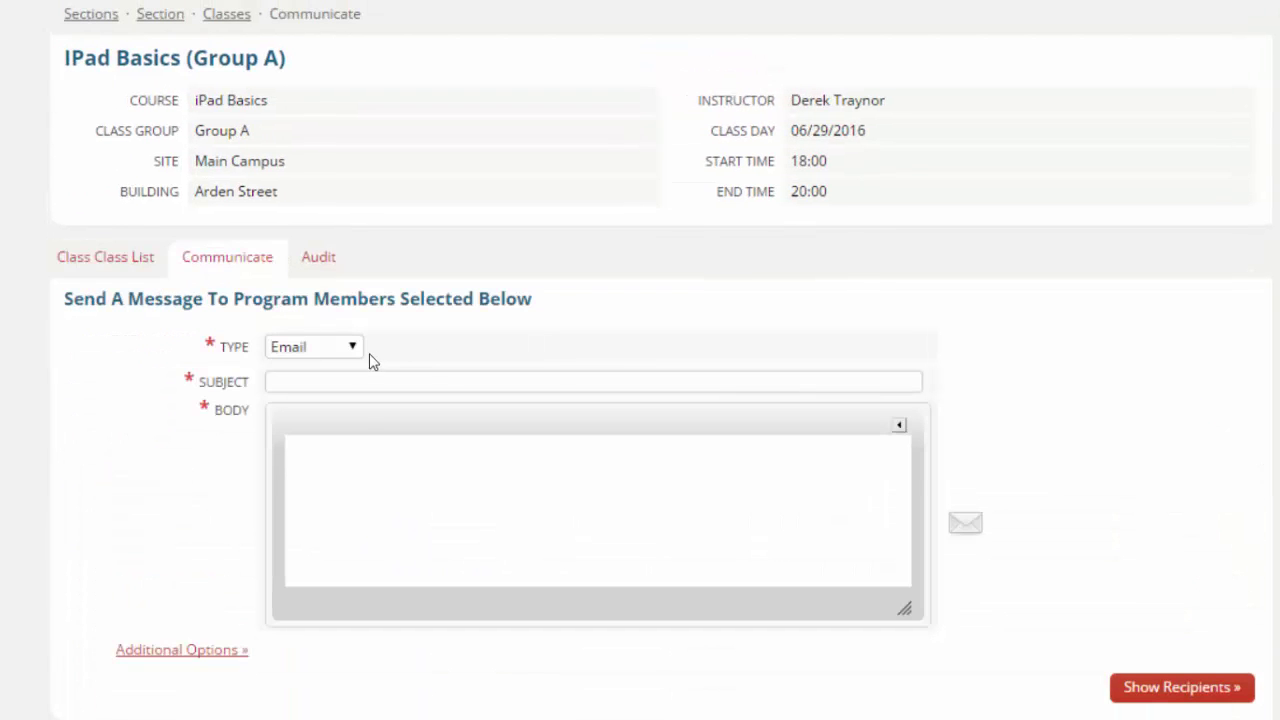
click(340, 347)
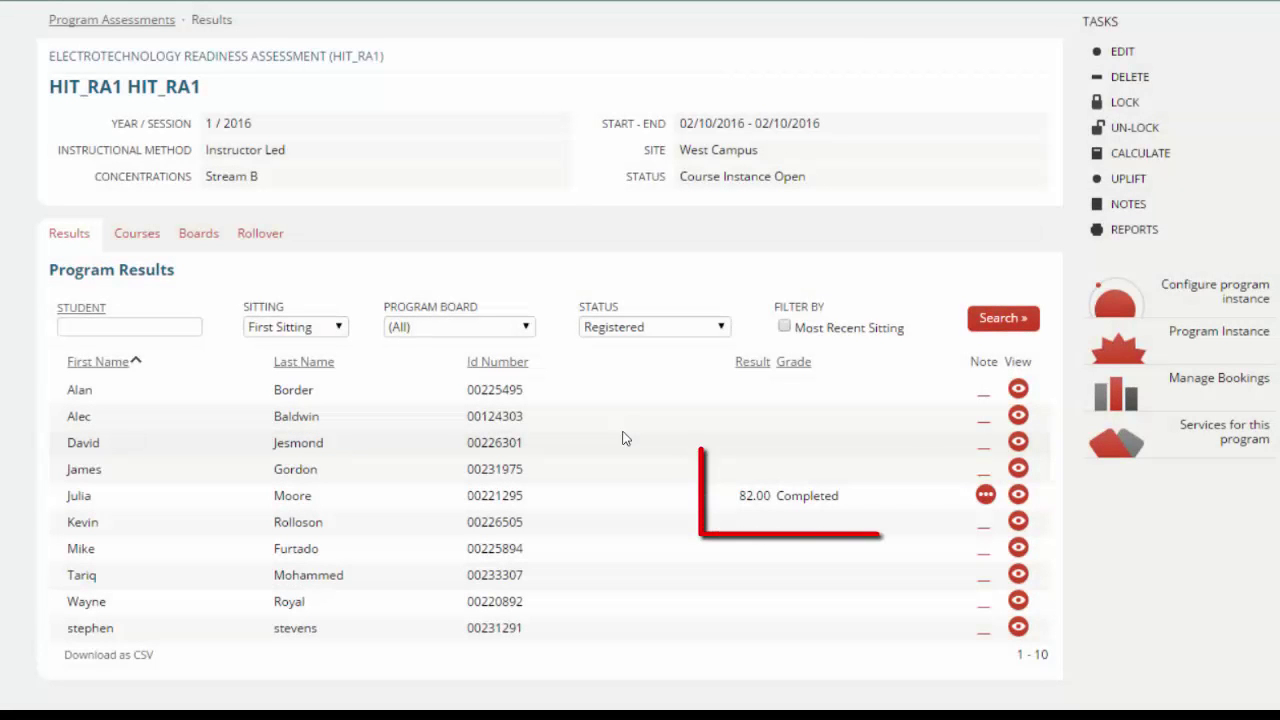
- Configure Statement of Accomplishment - Portrait certificates for Pass grades with Action set to Save
click(1130, 232)
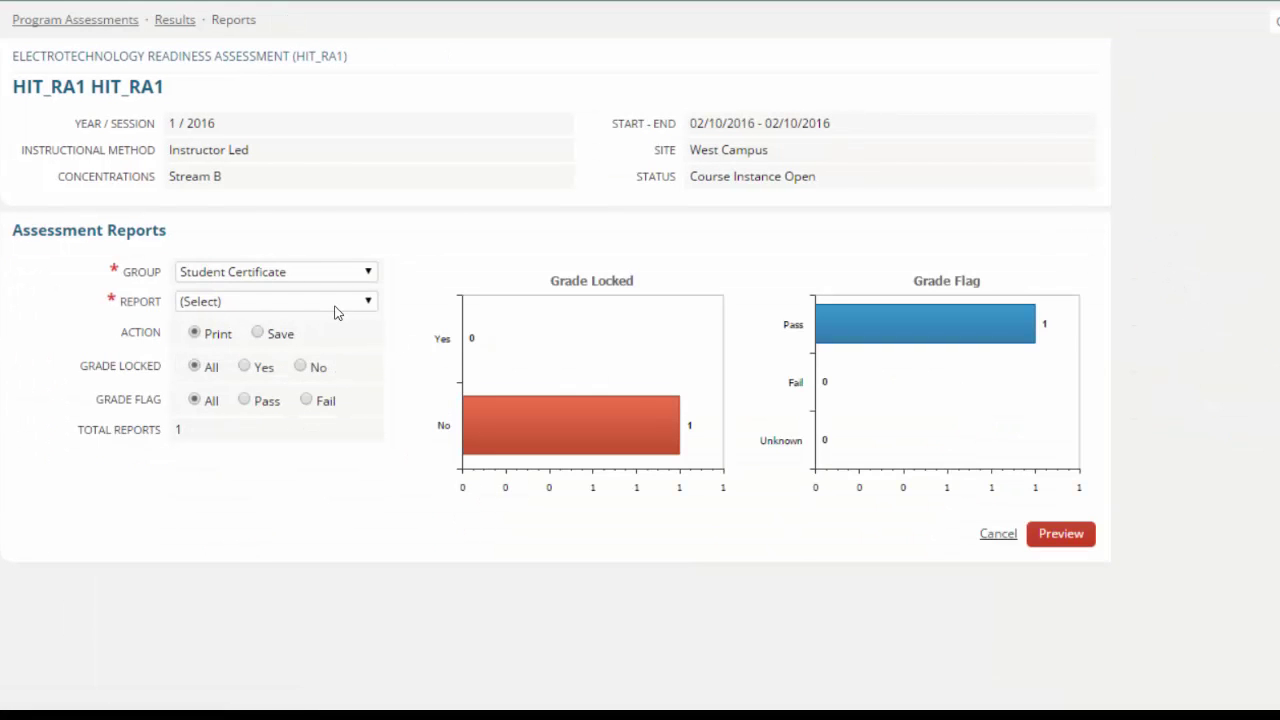
click(334, 304)
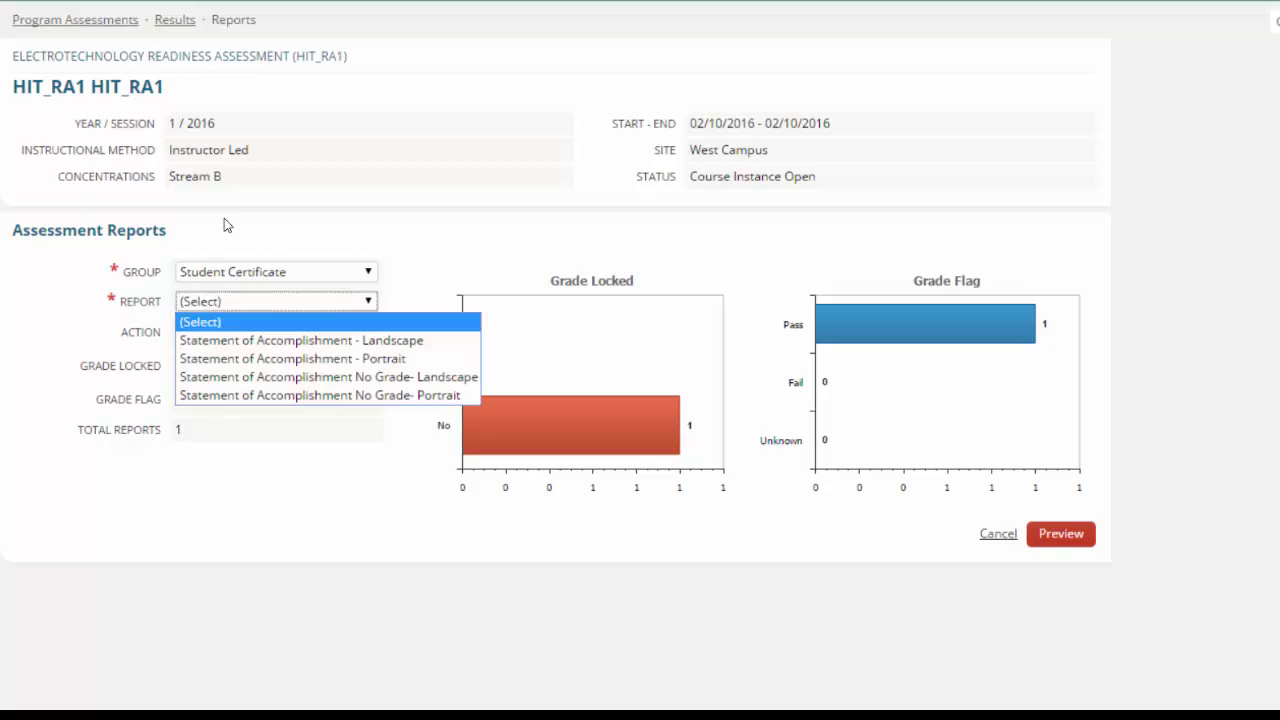
key(Down)
key(Down)
key(Return)
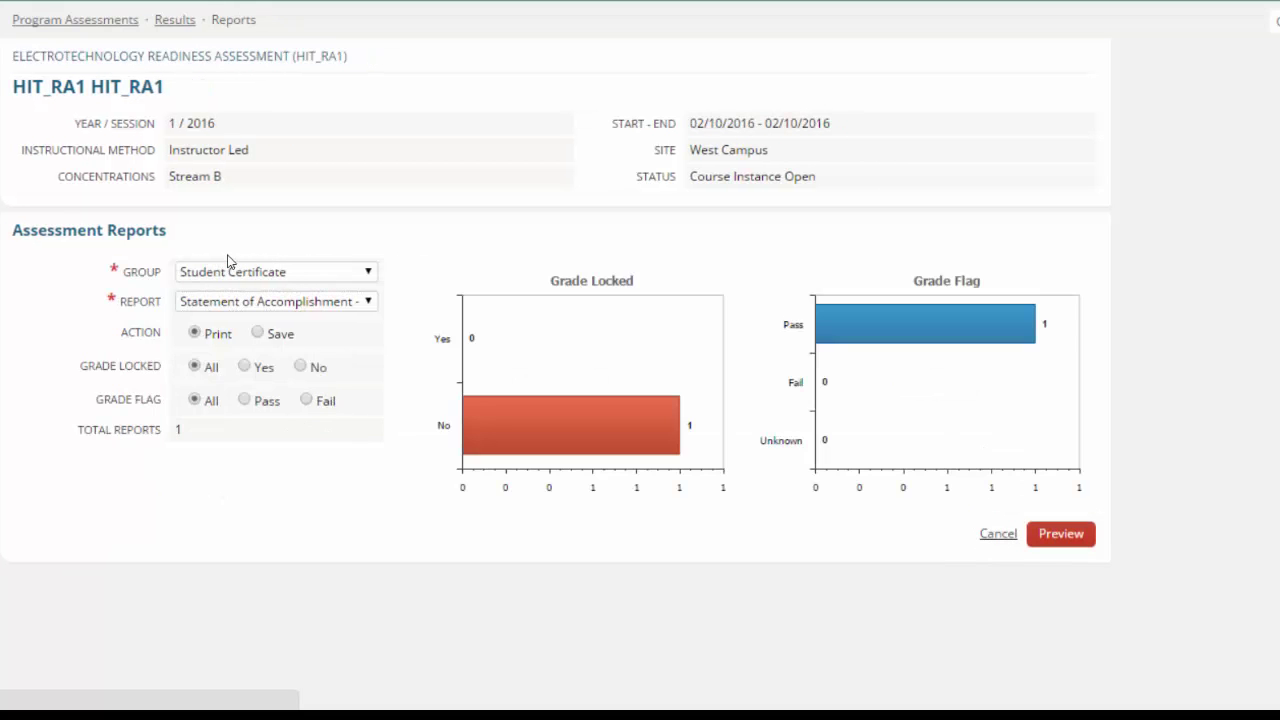
click(246, 399)
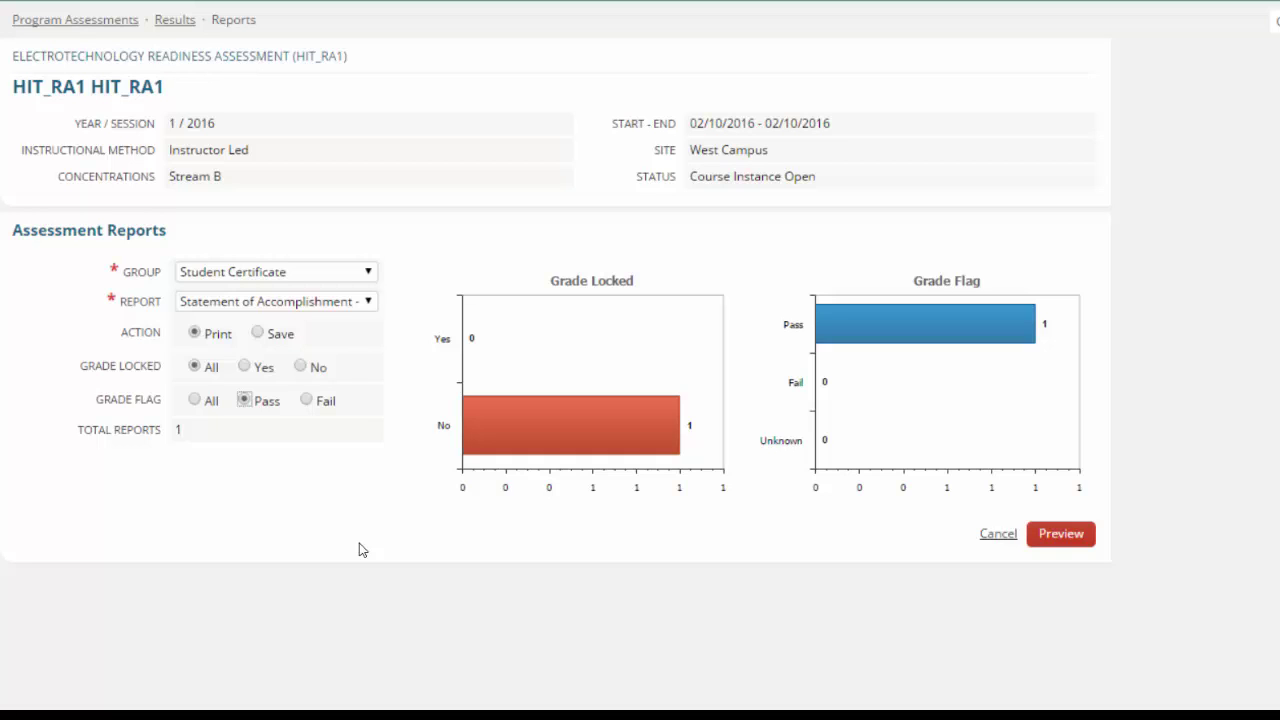
click(258, 333)
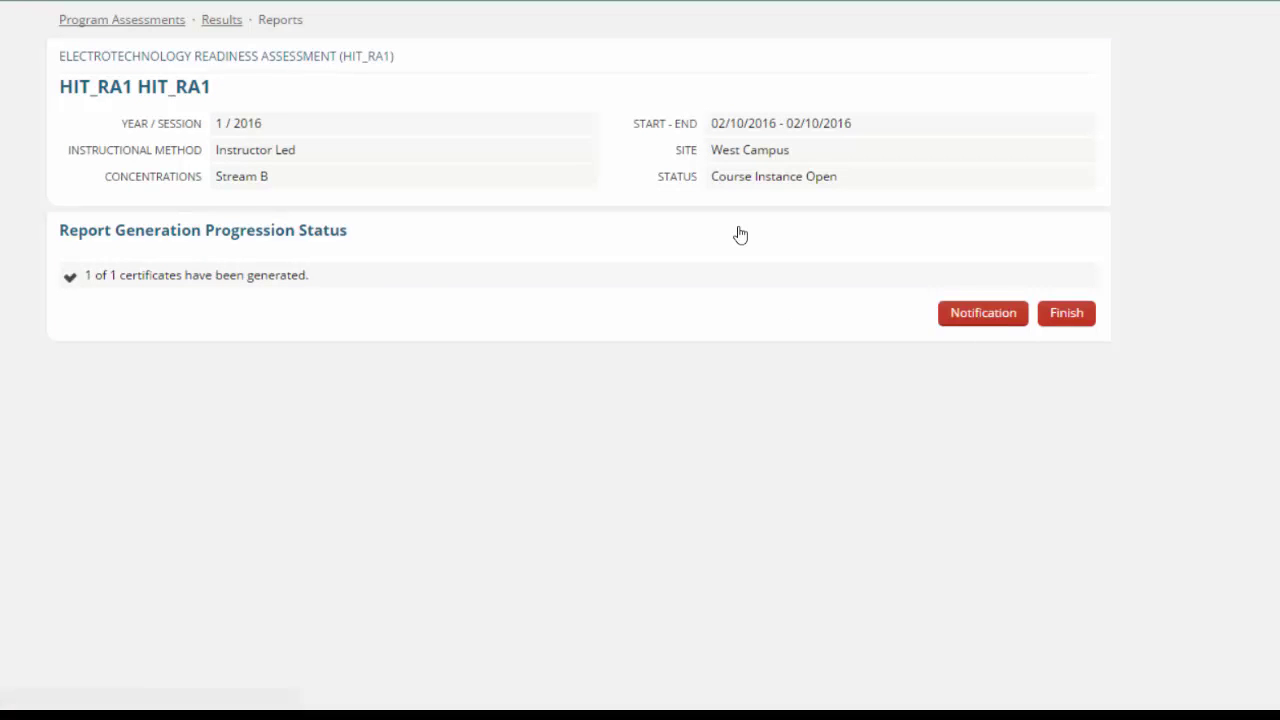
- Fill the student notification from the Statement of Accomplishment template and review the full body
key(Tab)
key(Return)
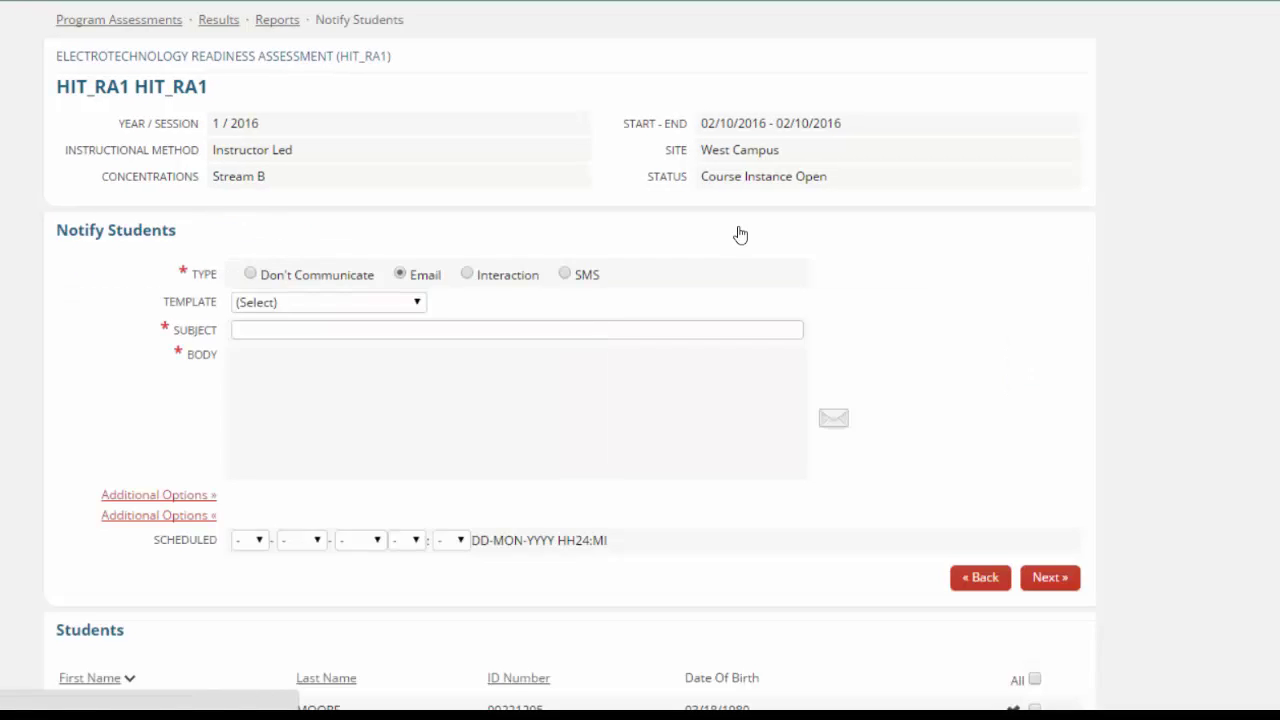
click(328, 302)
click(320, 333)
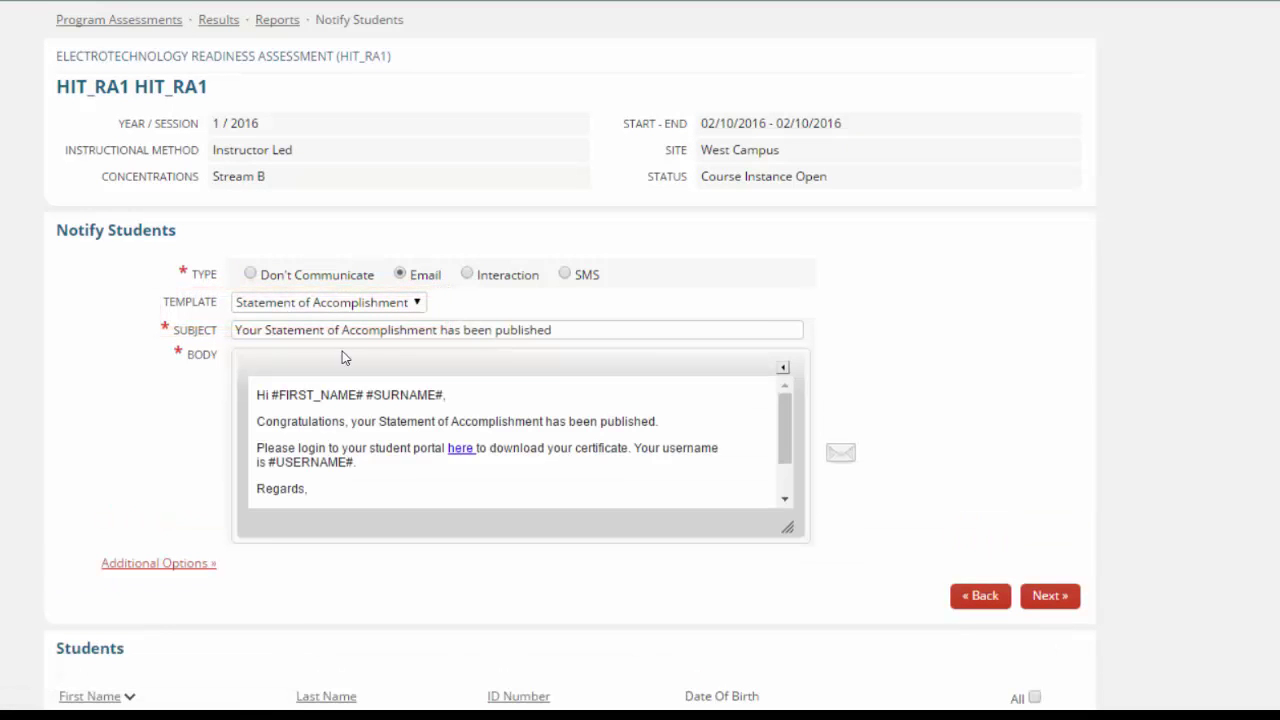
drag(788, 527, 825, 591)
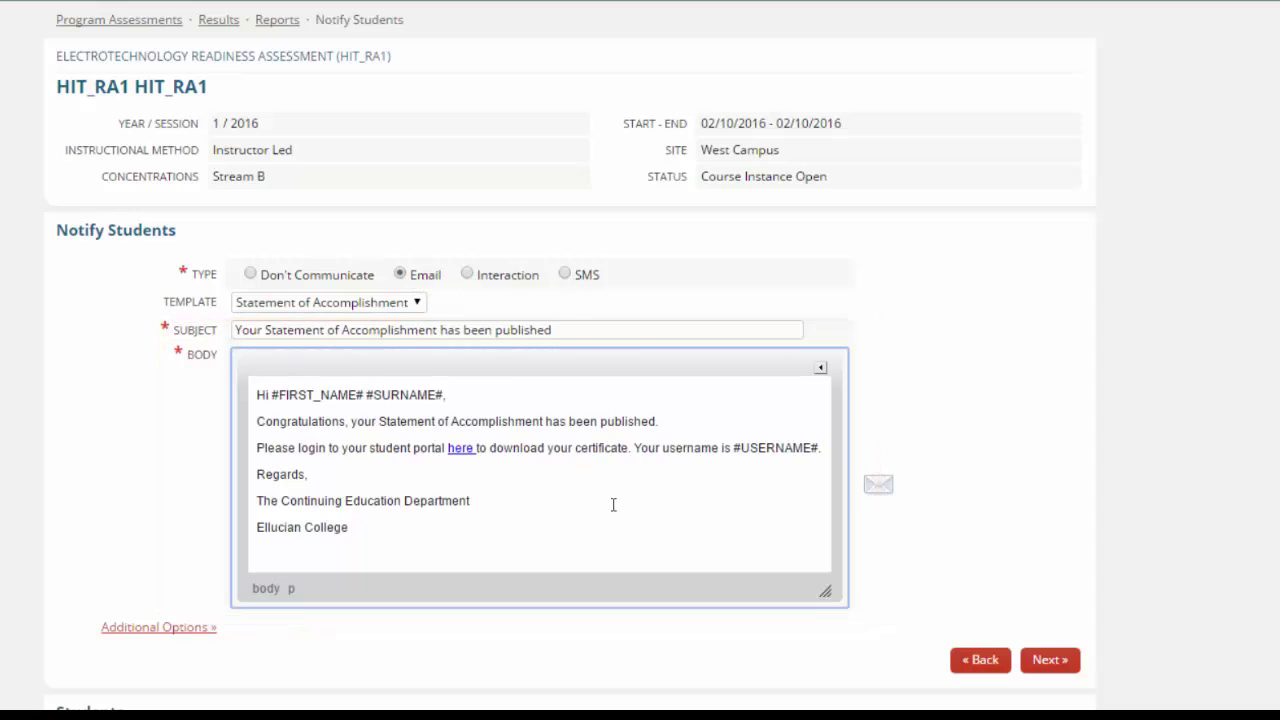
scroll(620, 508, down, 1)
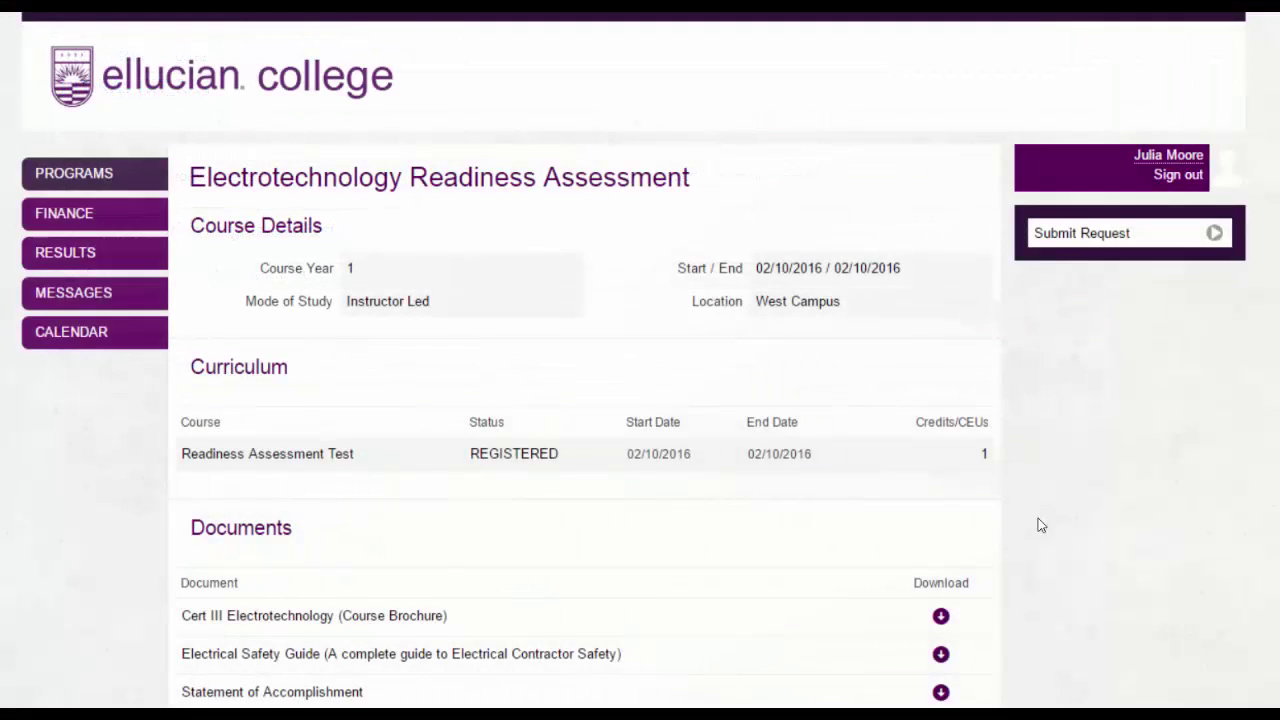
- Download the Statement of Accomplishment certificate from the Documents section
click(940, 692)
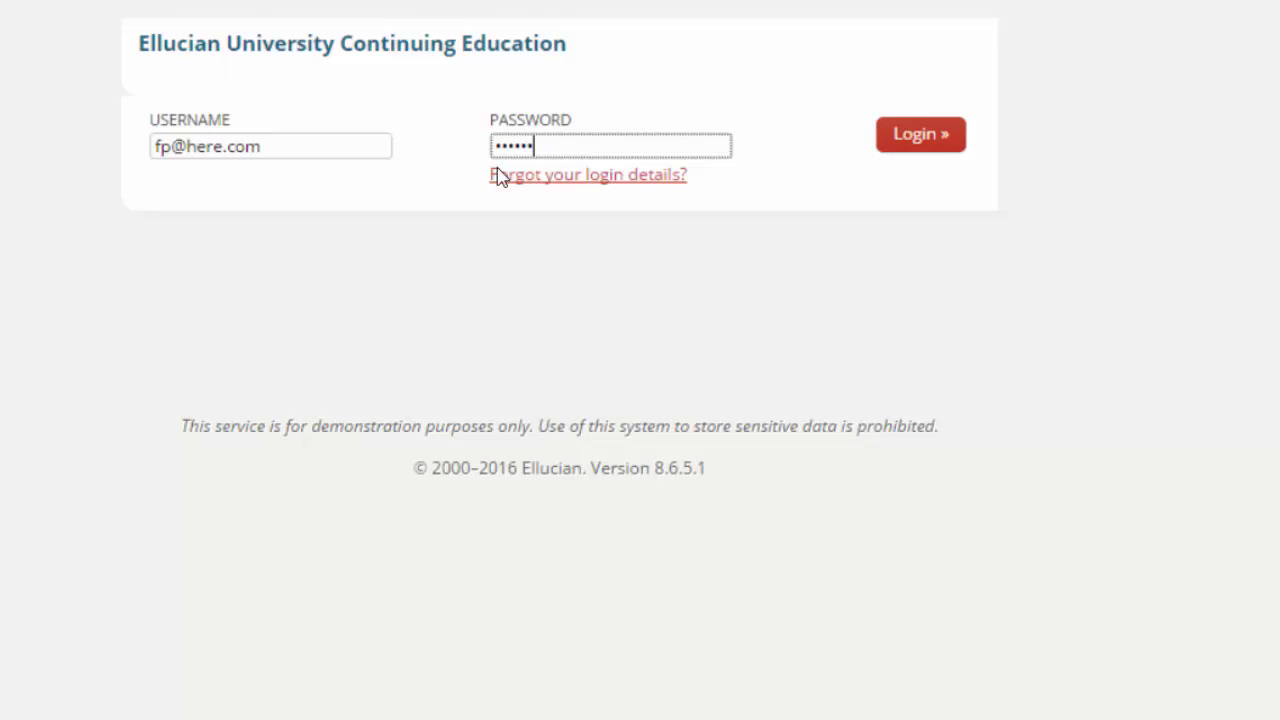
- Log in to the employer account and open the students behind the Registrations chart
click(918, 150)
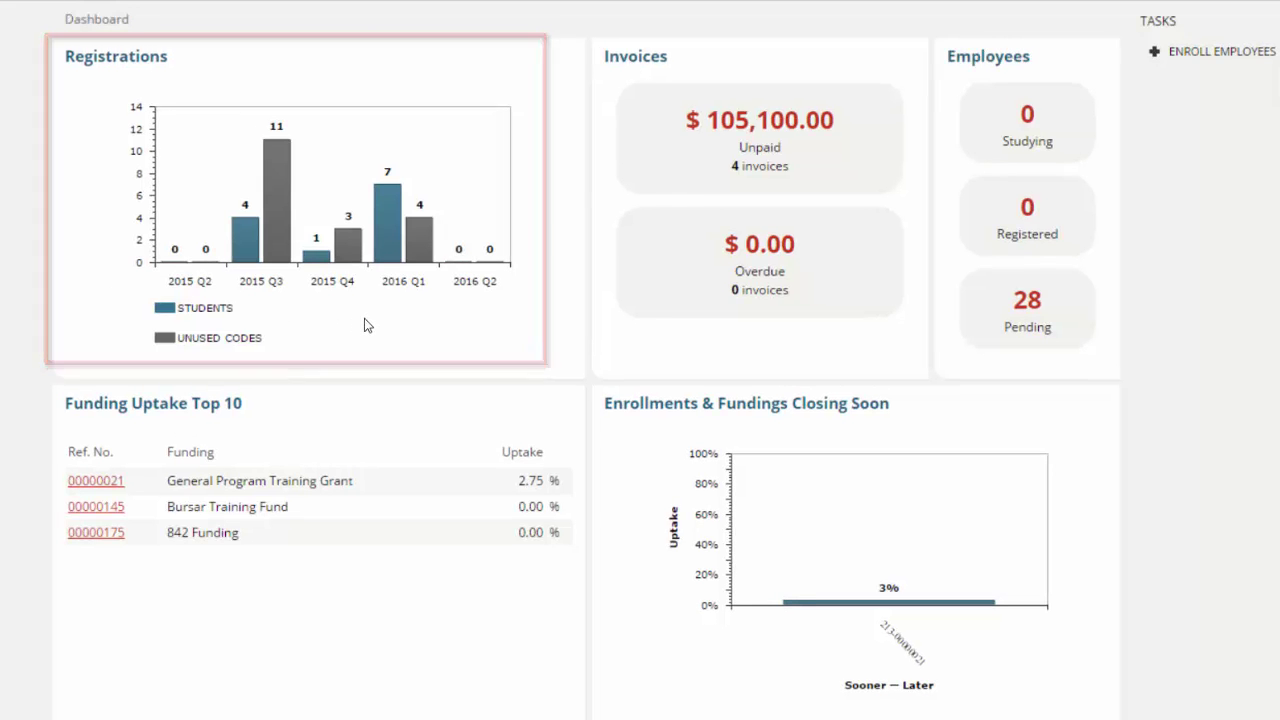
mouse_move(393, 244)
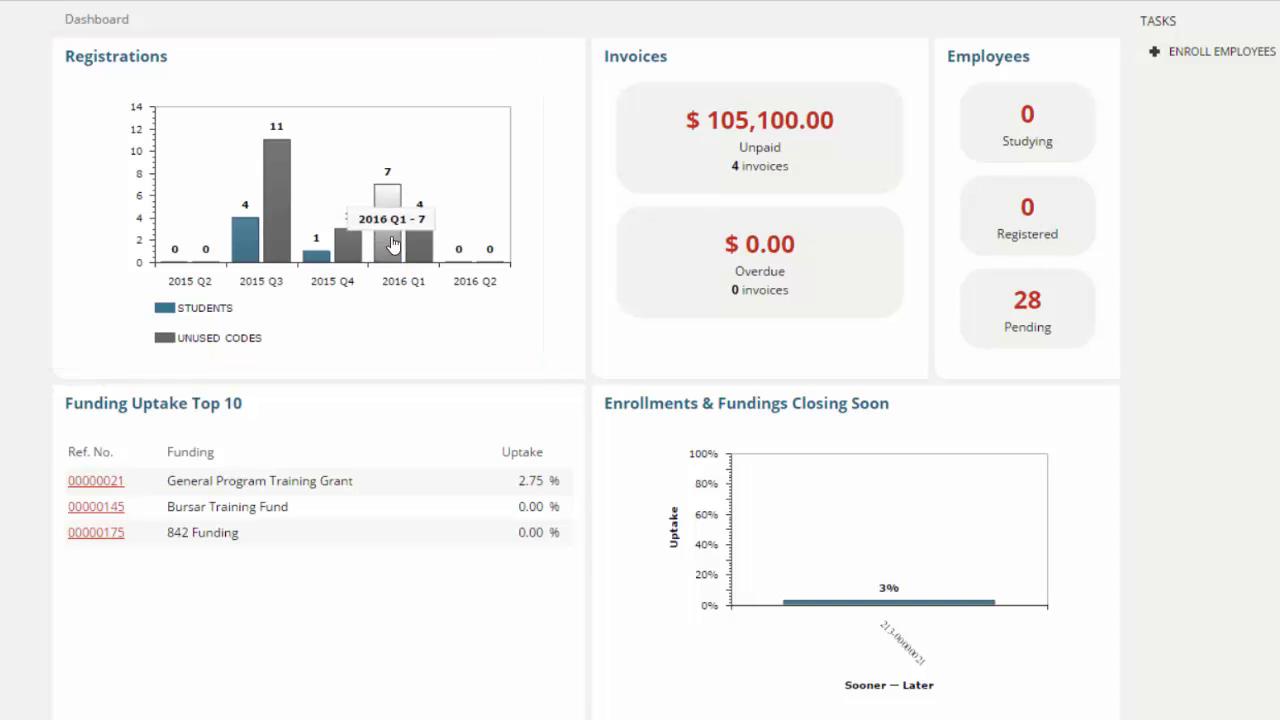
click(270, 162)
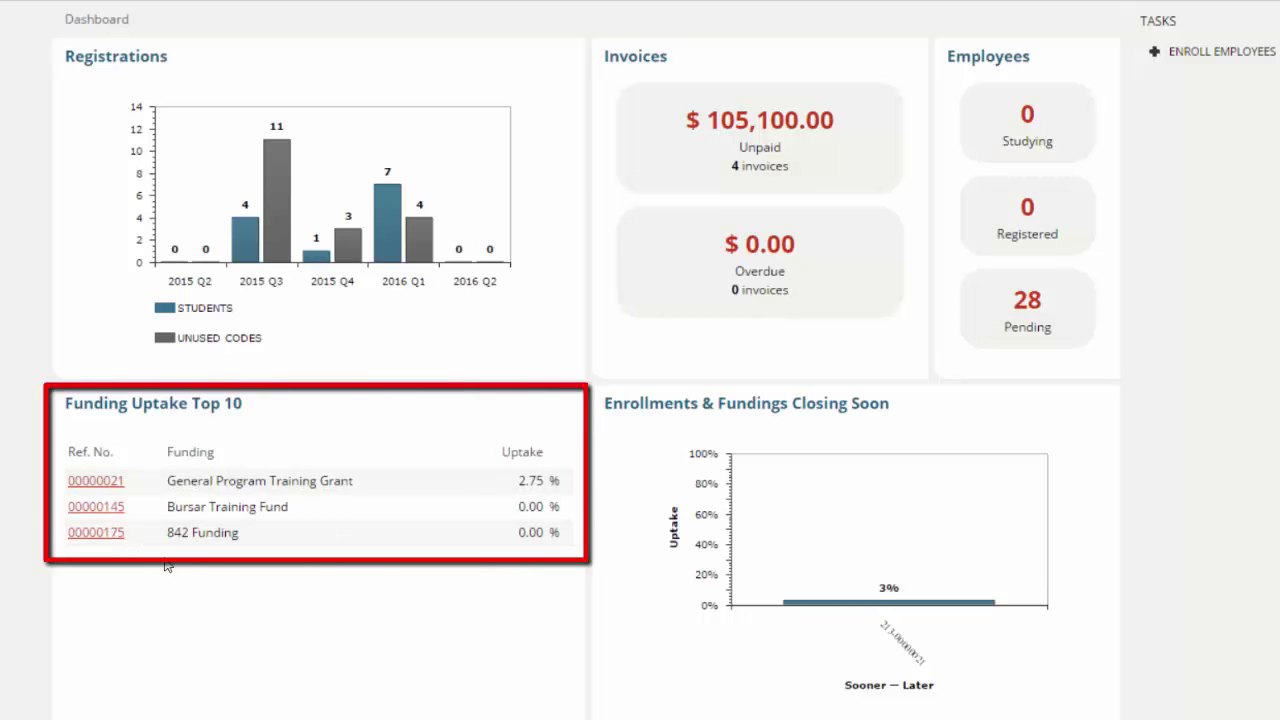
click(96, 481)
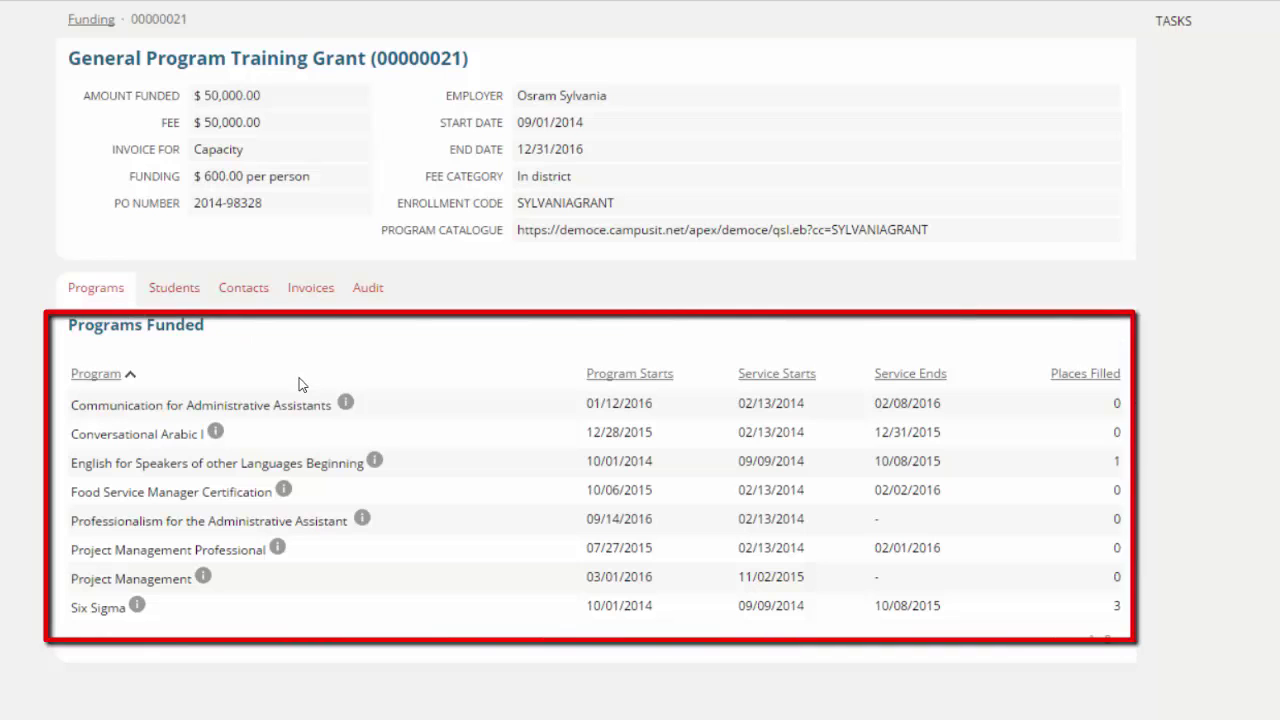
click(174, 287)
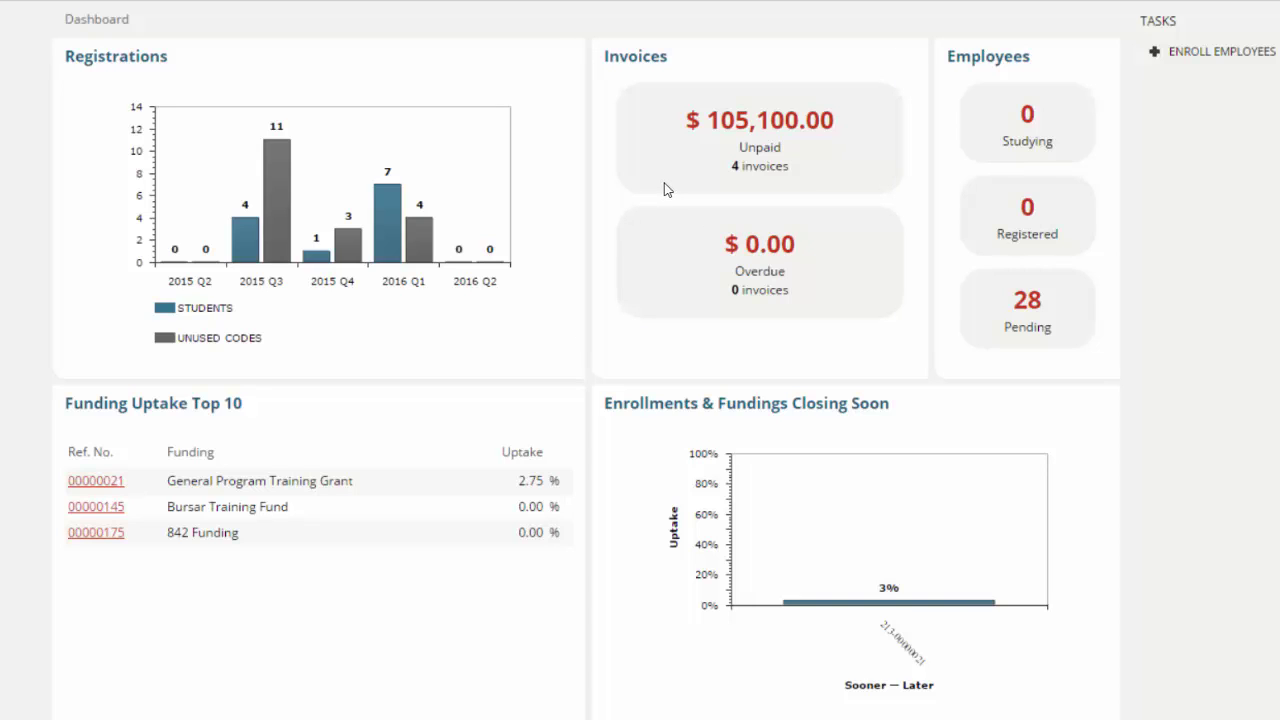
click(762, 128)
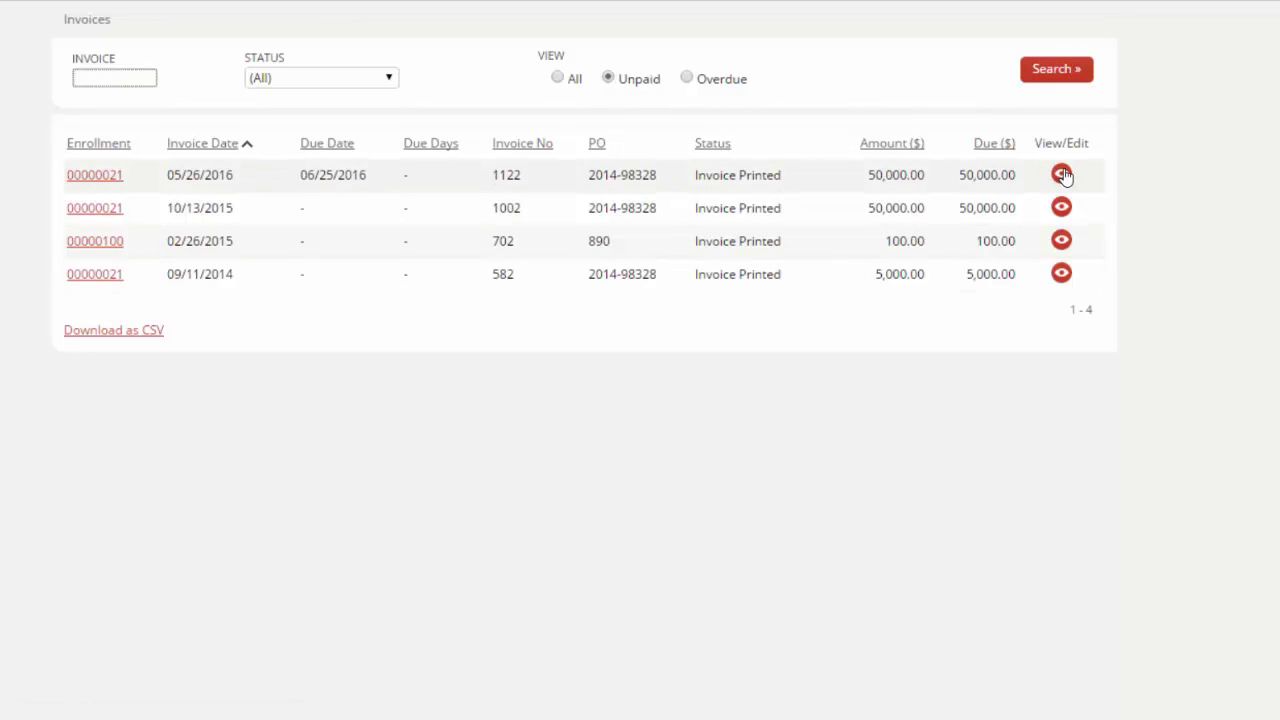
click(1061, 175)
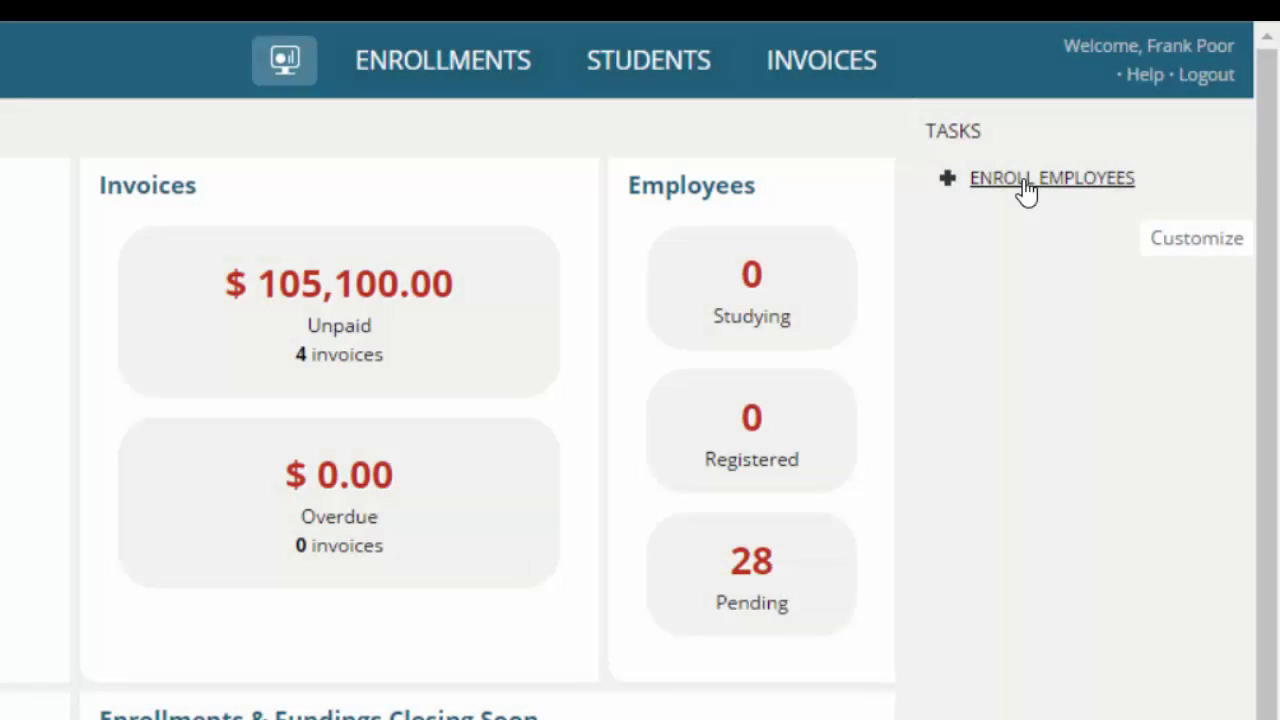
- Start an enrollment in Professionalism for the Administrative Assistant, adding the employer contact
click(1025, 190)
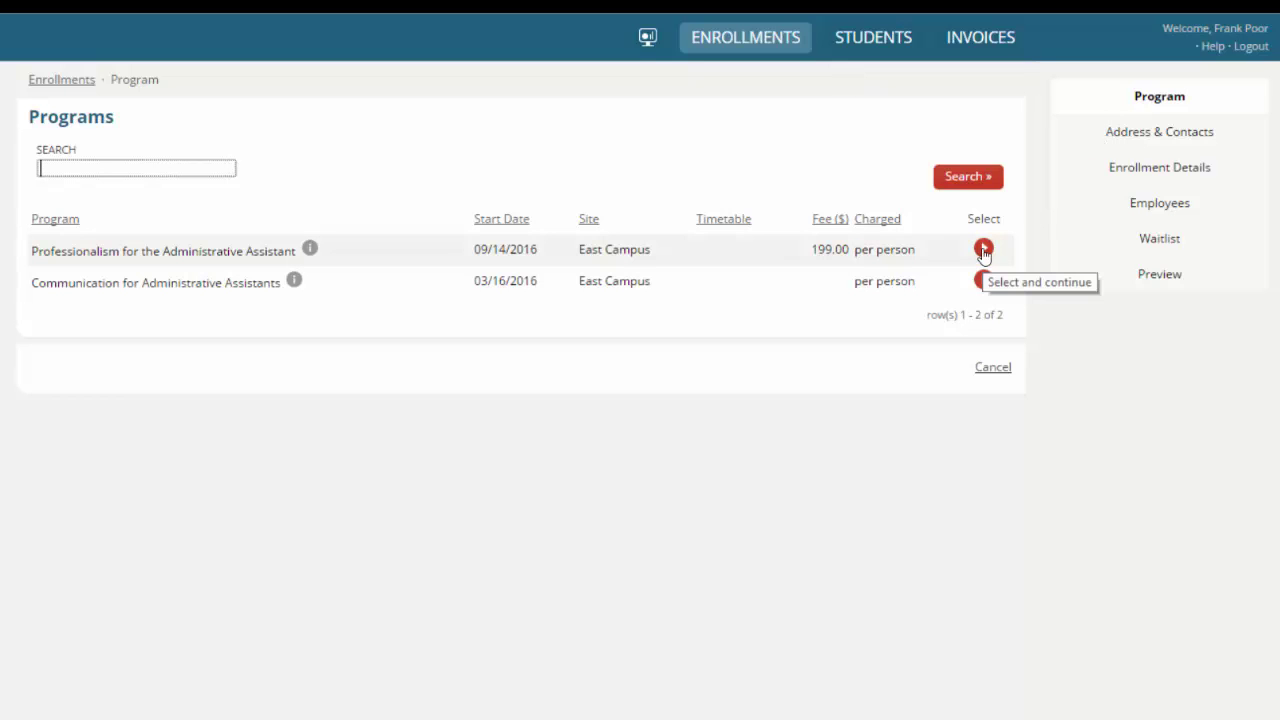
click(984, 250)
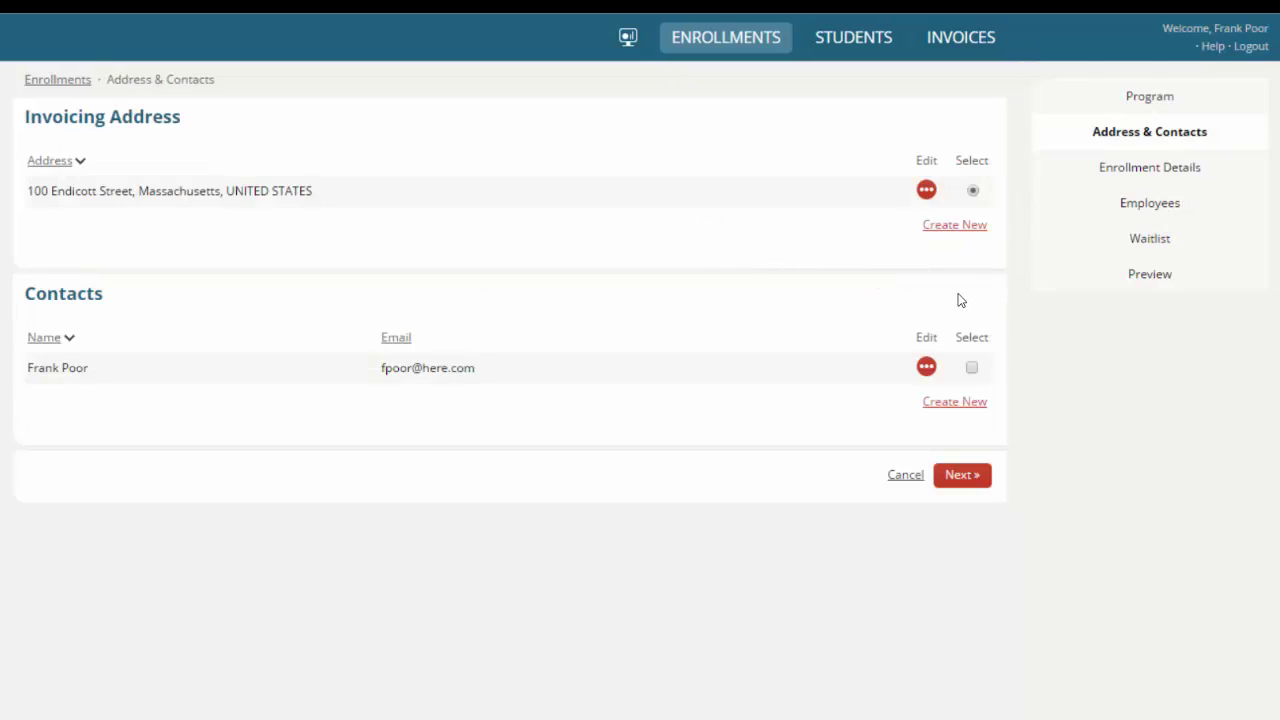
click(971, 368)
click(965, 480)
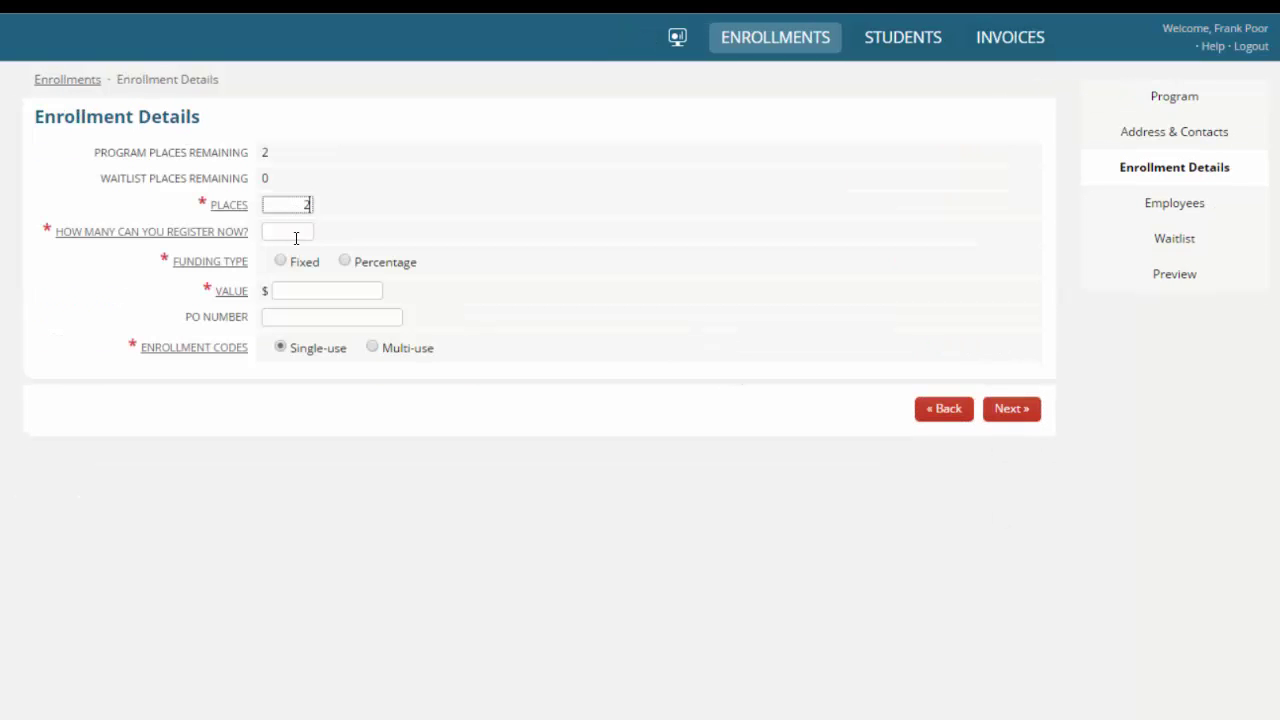
- Set 2 places, 1 registered now, and 50% percentage funding of the Course Fee
key(Tab)
click(344, 261)
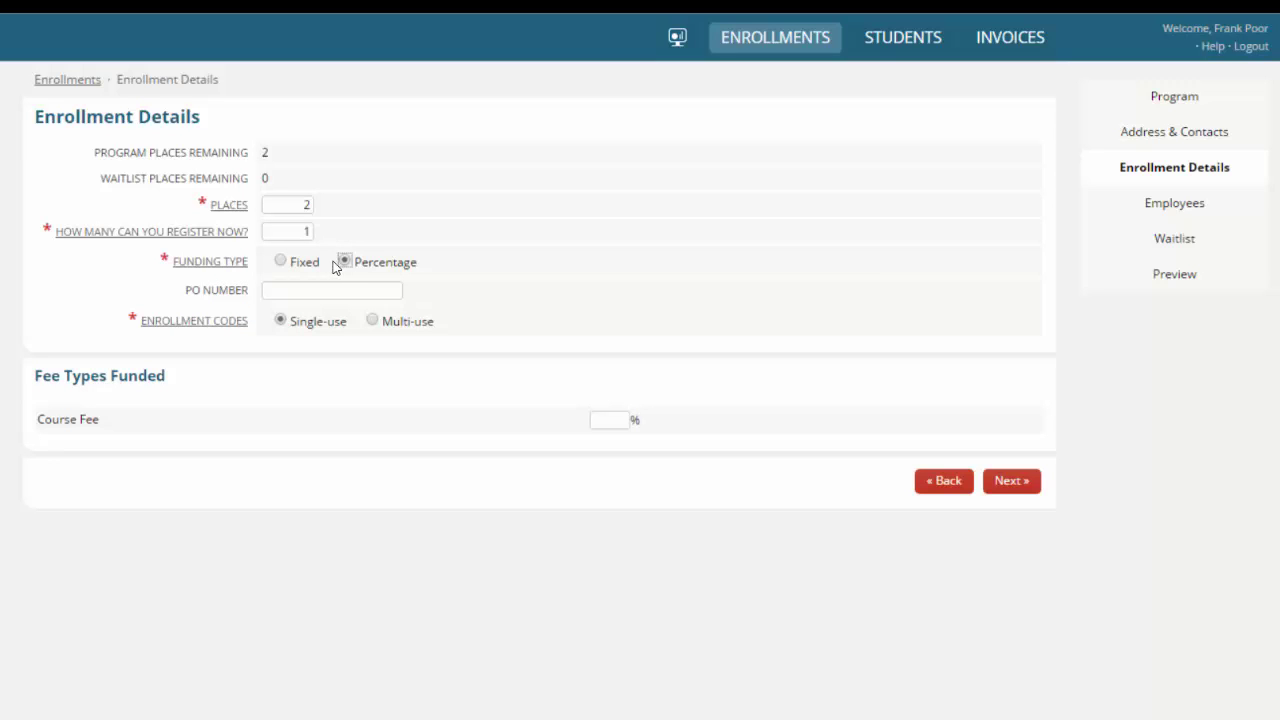
click(609, 420)
text(50)
click(293, 347)
- Continue to the Company Employees page and scroll through the employee list
click(1012, 482)
scroll(787, 417, down, 2)
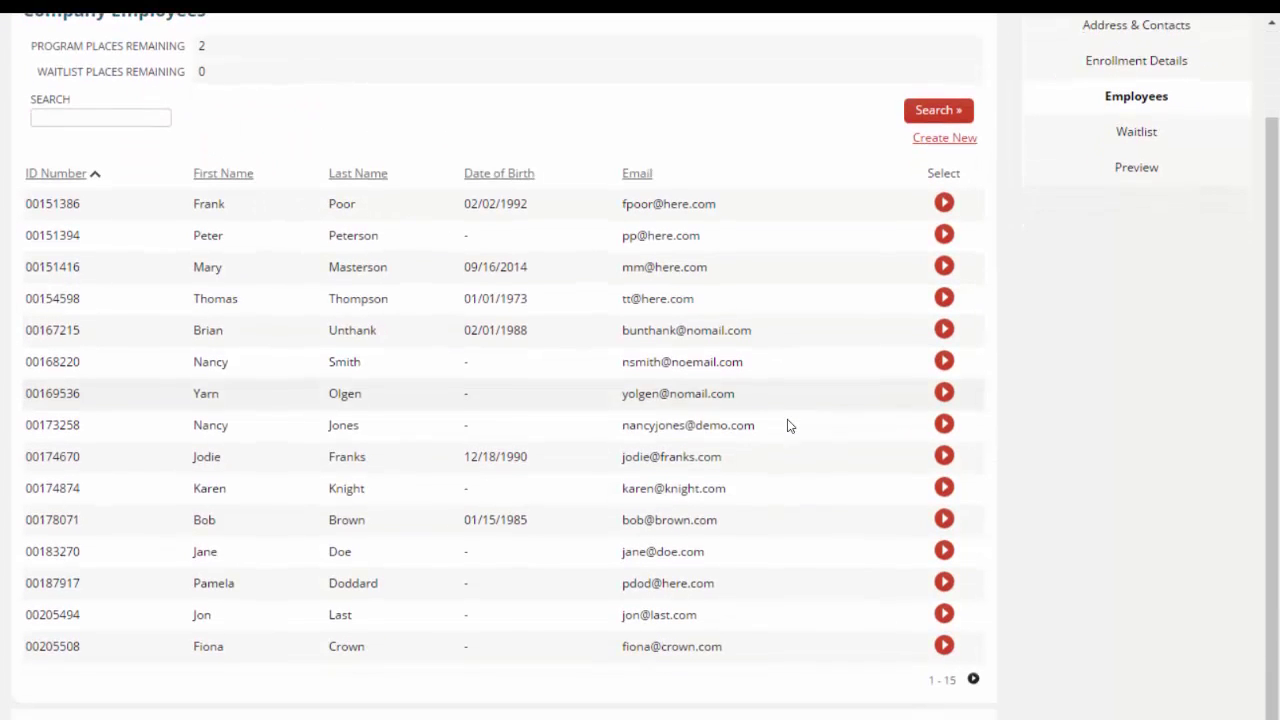
scroll(787, 426, up, 2)
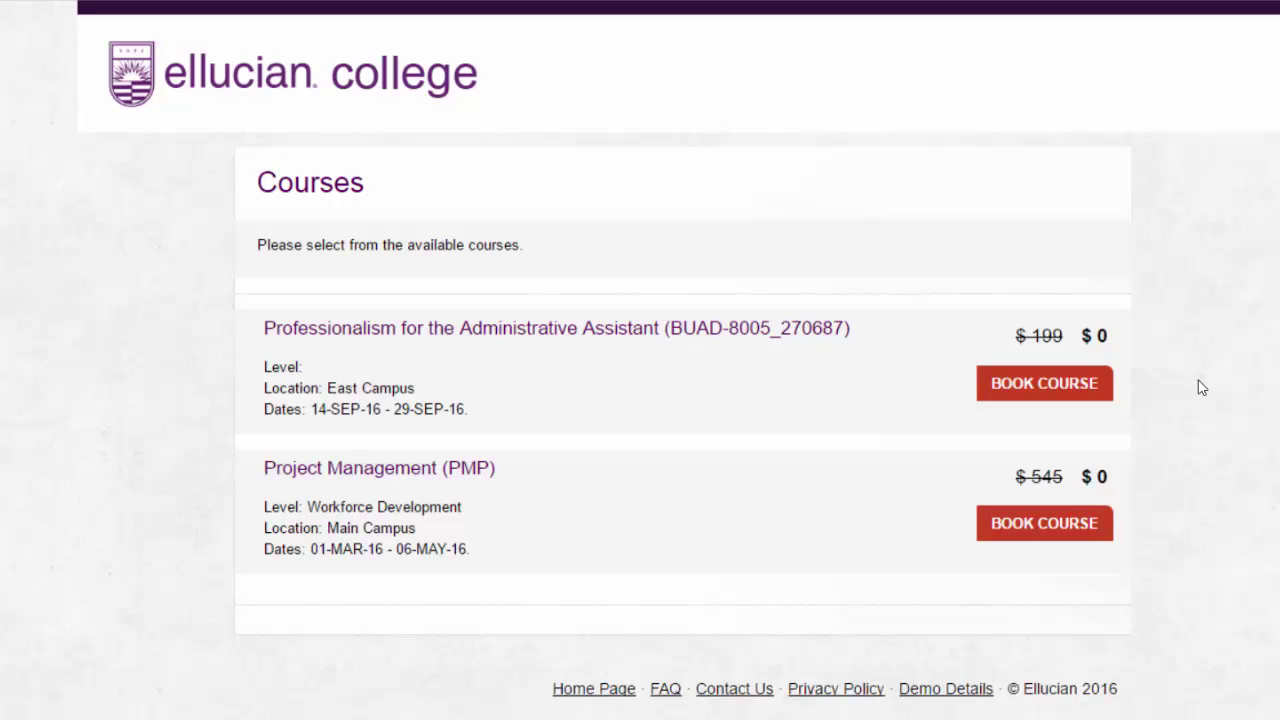
- Book the Professionalism for the Administrative Assistant course at East Campus, 14-SEP-16 to 29-SEP-16, for $0
click(1045, 393)
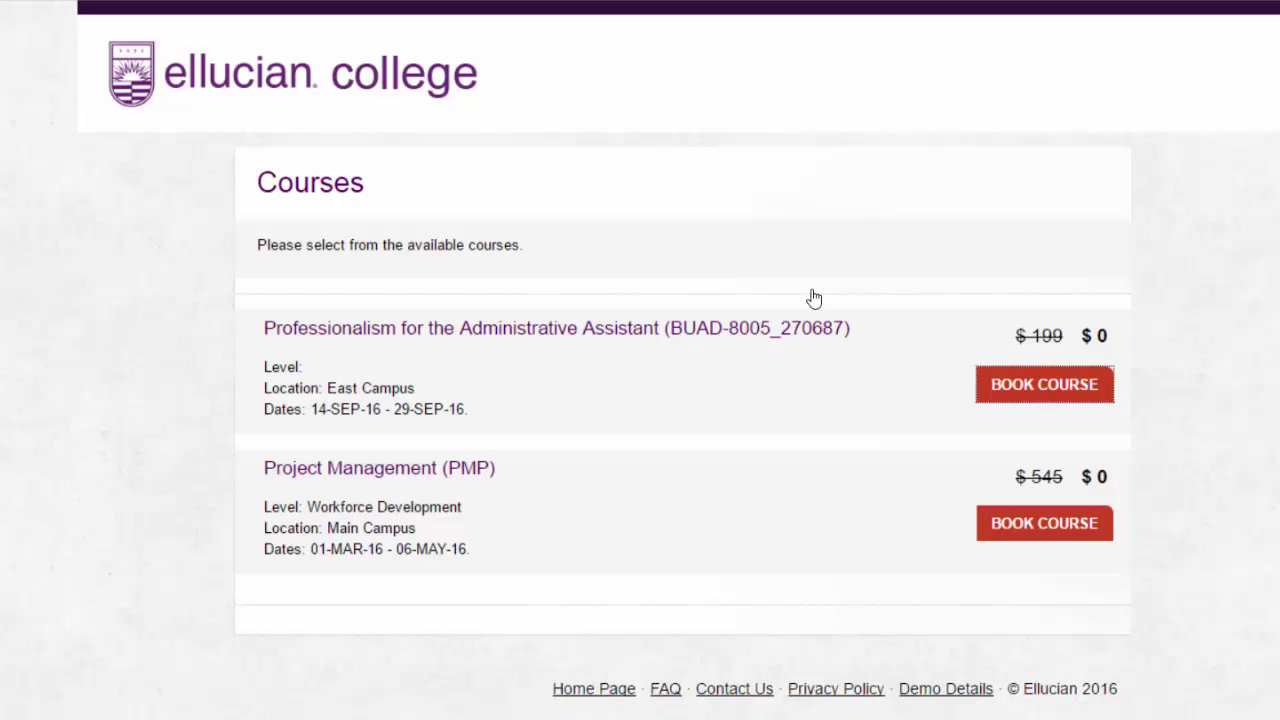